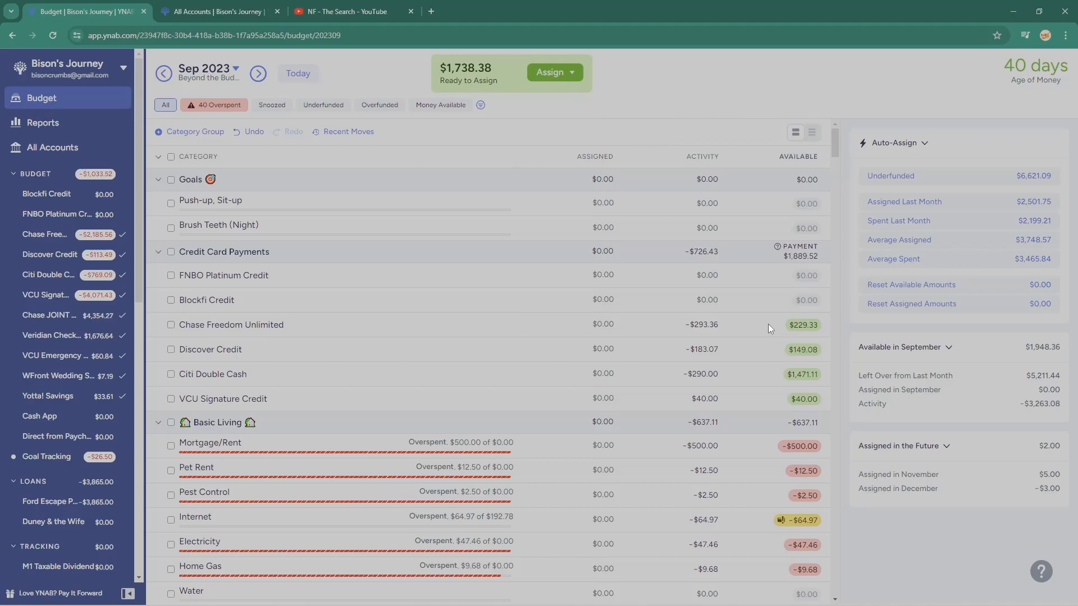
Collapse the Goals category group and assign $500 to Mortgage/Rent for September 2023.
click(159, 181)
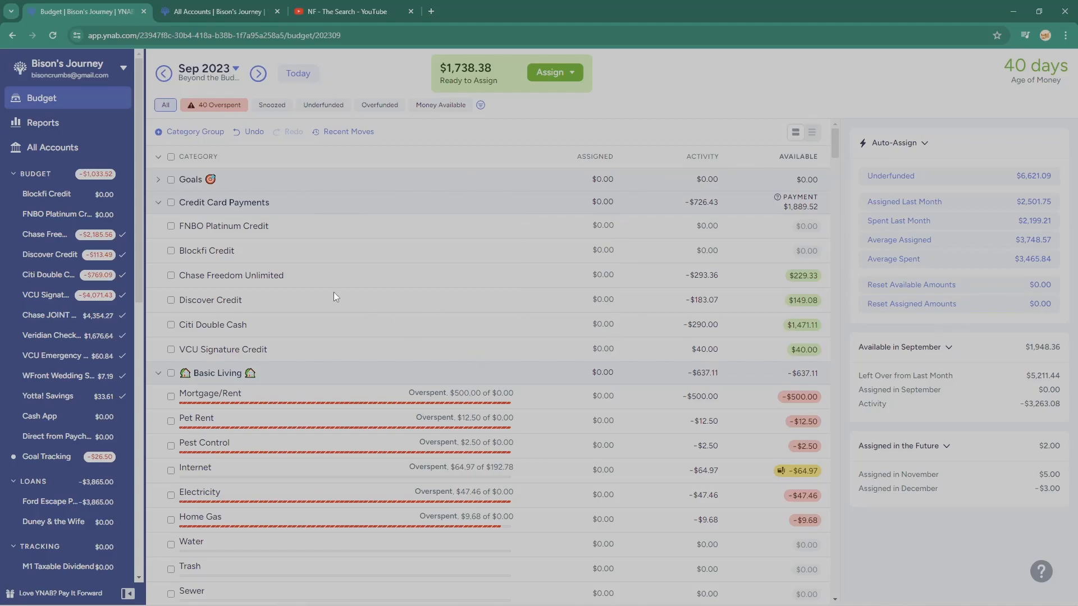
scroll(623, 450, down, 3)
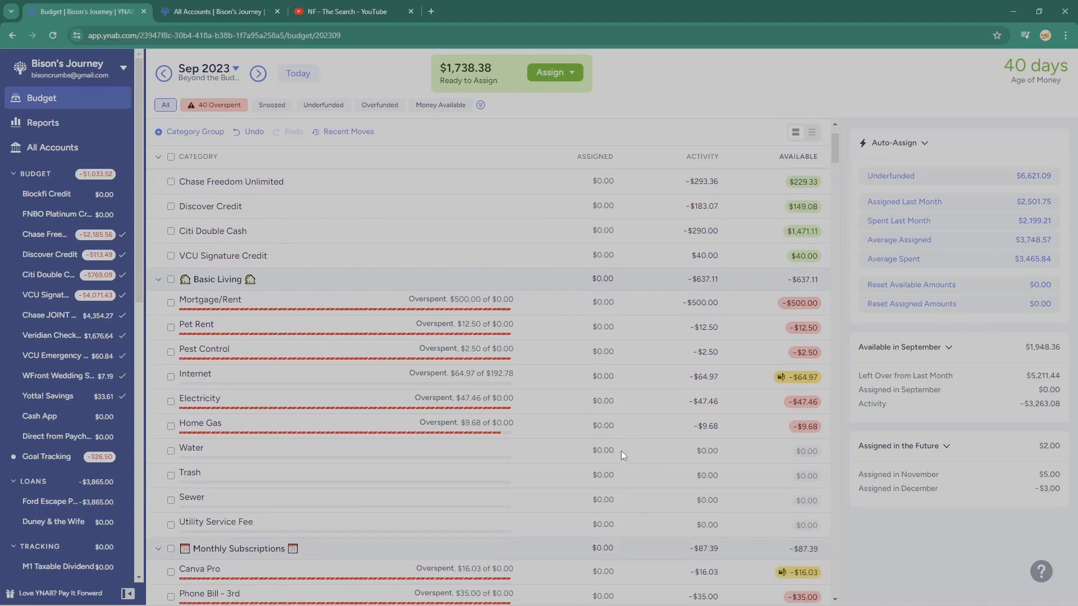
click(601, 211)
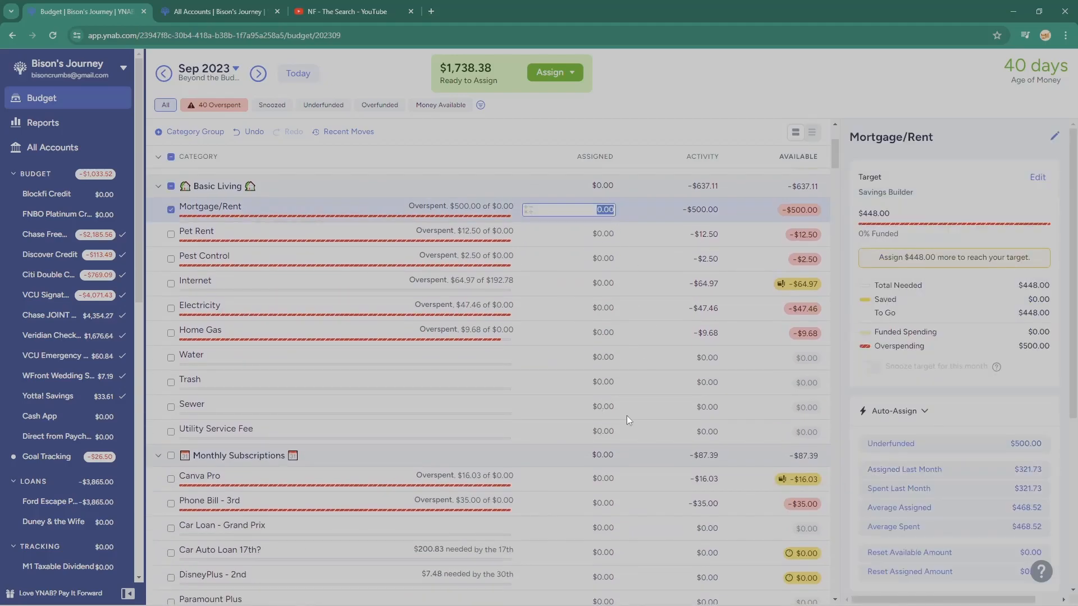
text(500)
key(Return)
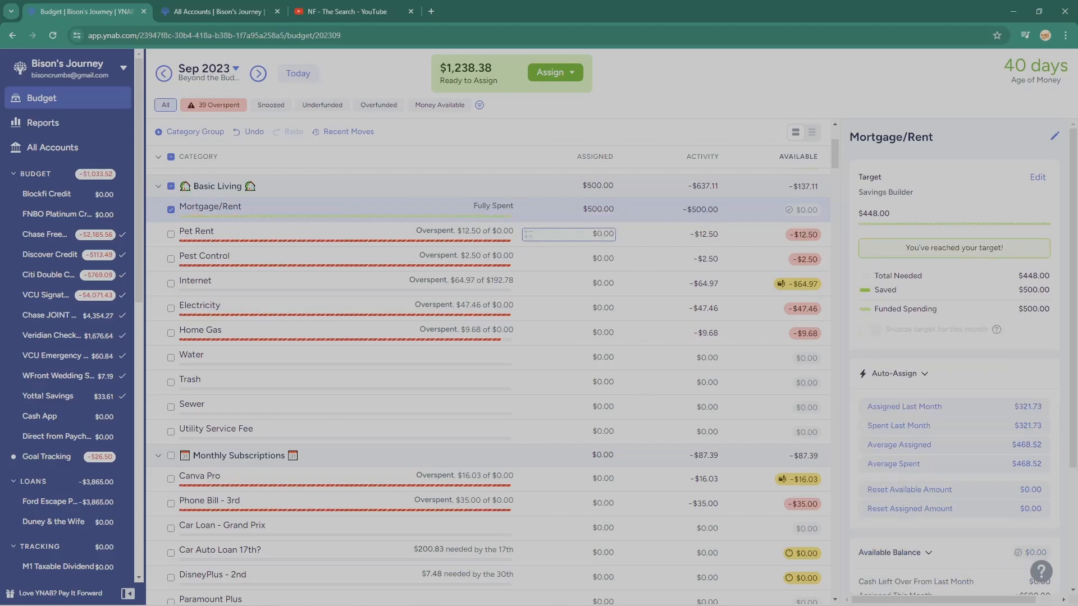
Assign $12.50 to Pet Rent and $2.50 to Pest Control in the Basic Living group.
text(12.50)
key(Return)
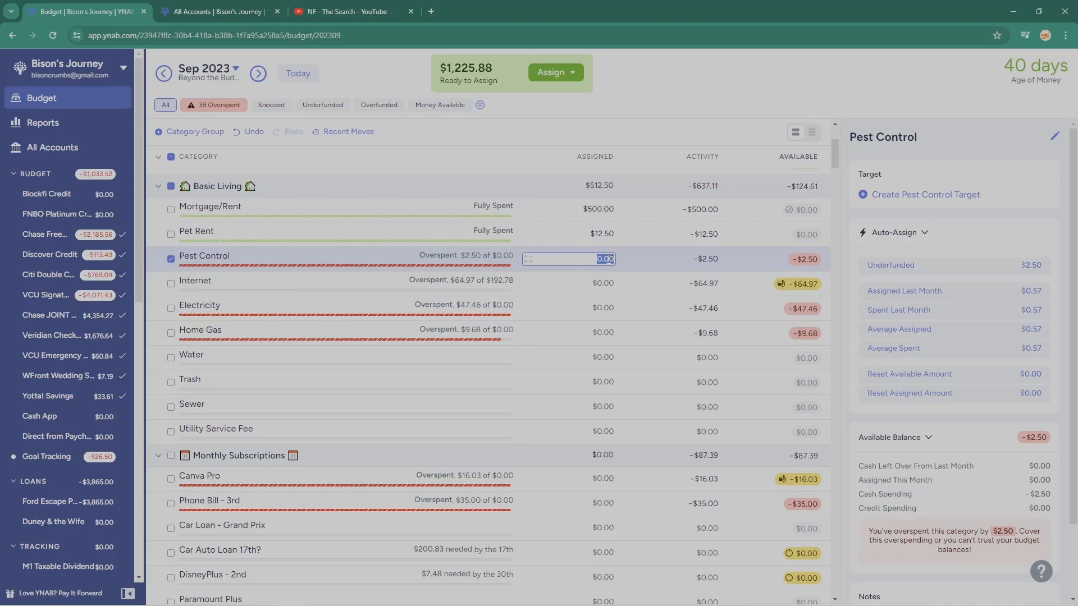
text(2.5)
key(Return)
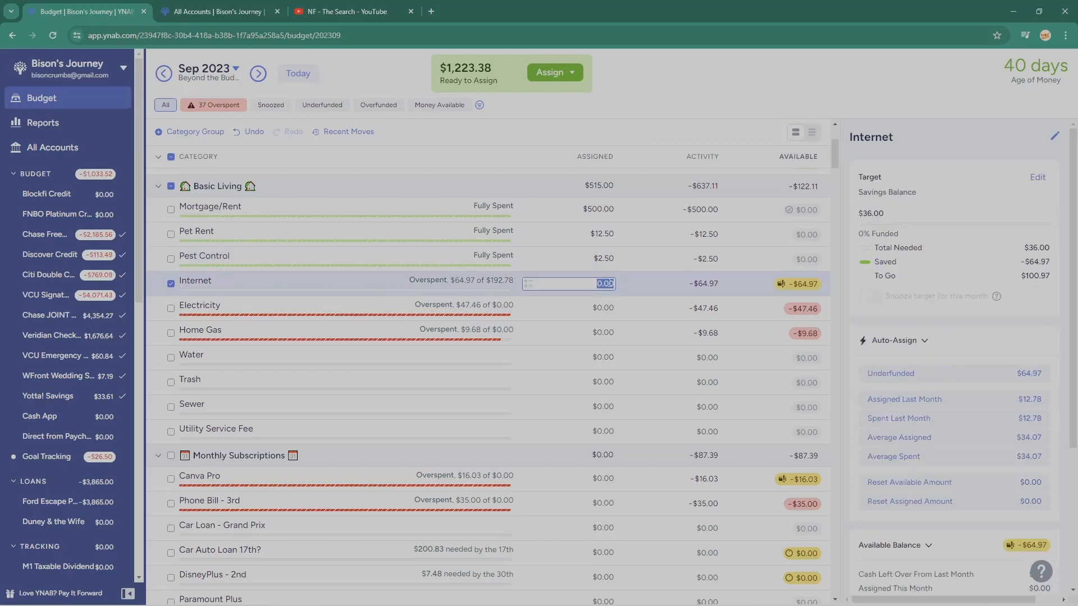
Assign $64.97 to Internet, $47.46 to Electricity and $9.68 to Home Gas in the Basic Living group.
text(64.97)
key(Return)
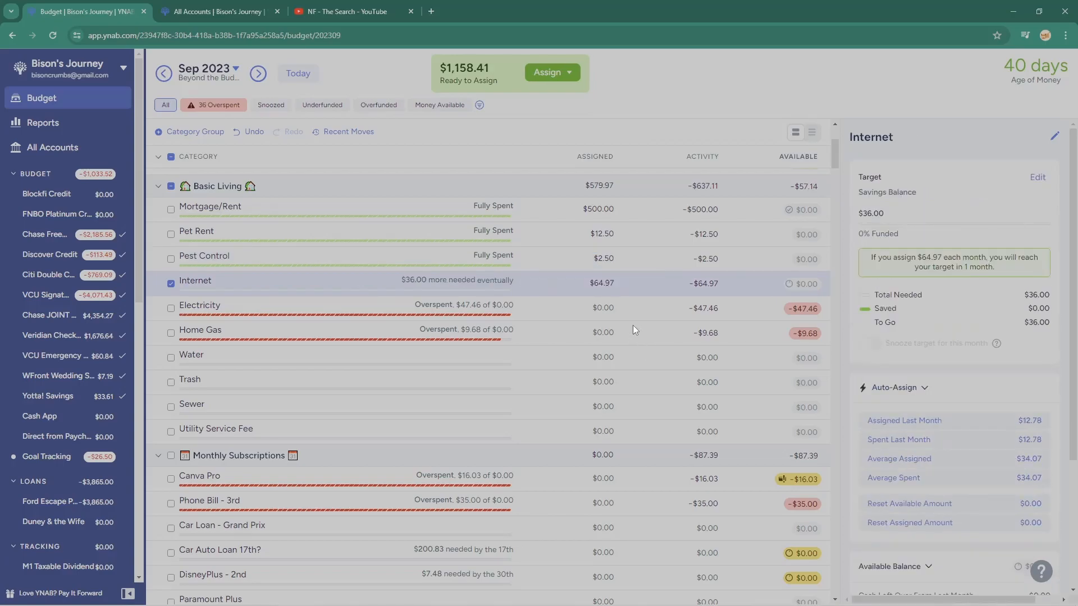
text(47.46)
key(Return)
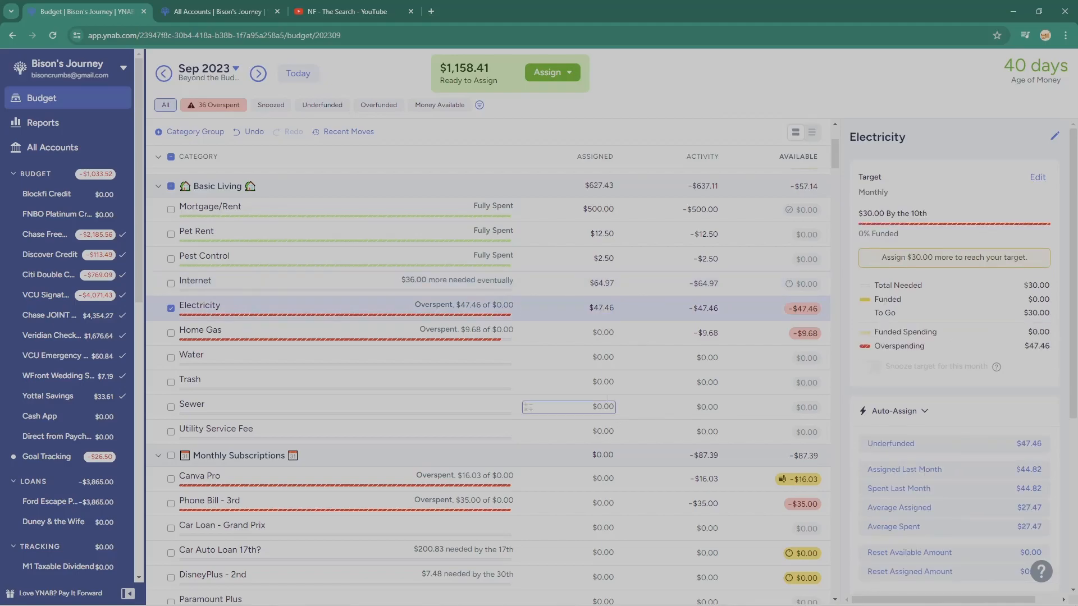
text(9.68)
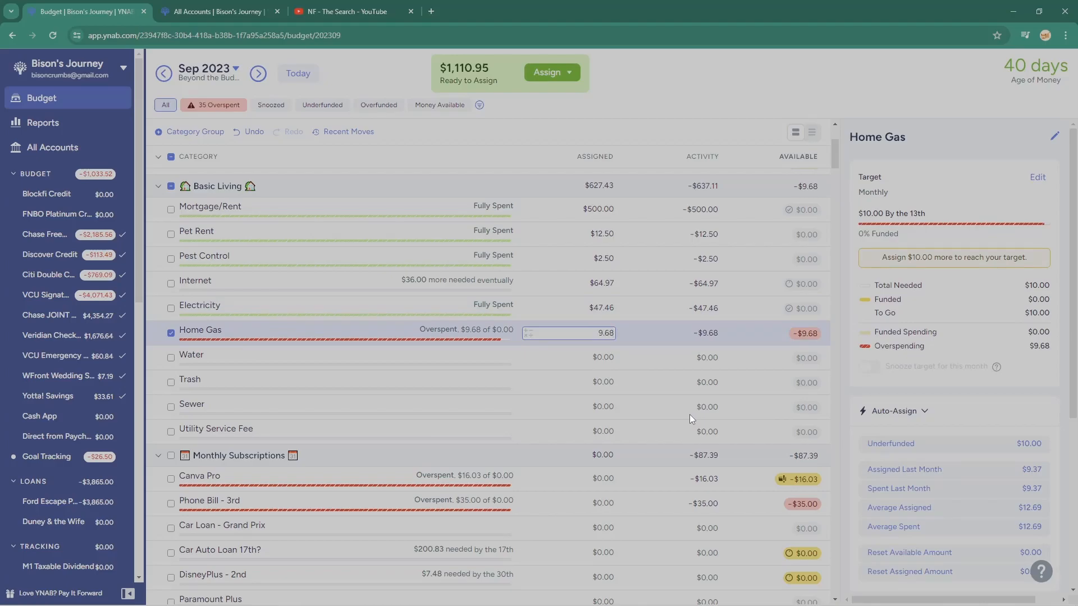
key(Return)
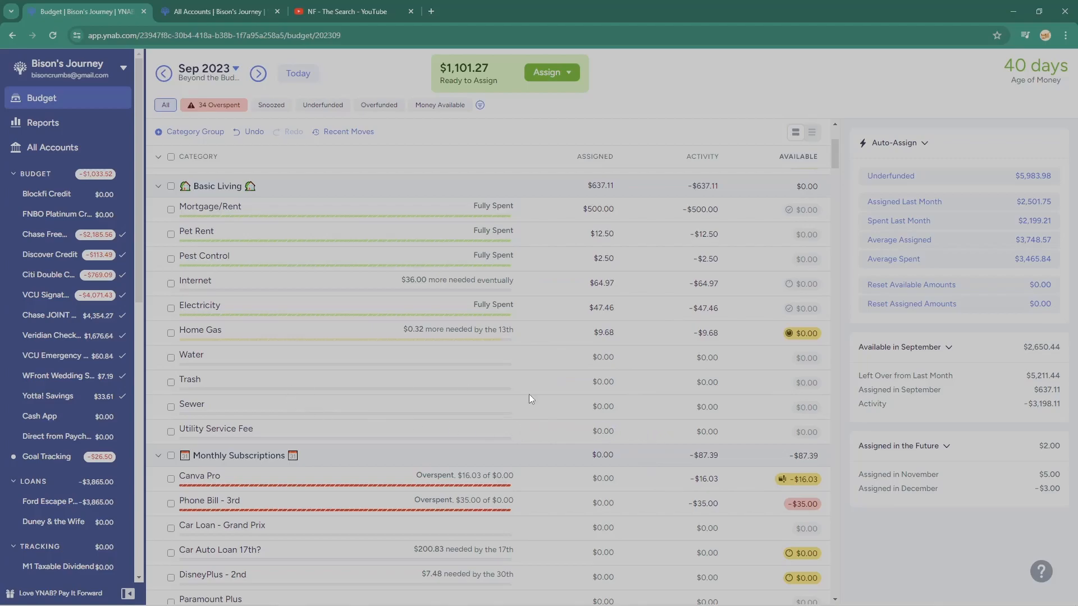
Assign $16.03 to Canva Pro and $35 to Phone Bill - 3rd under Monthly Subscriptions.
scroll(532, 427, down, 3)
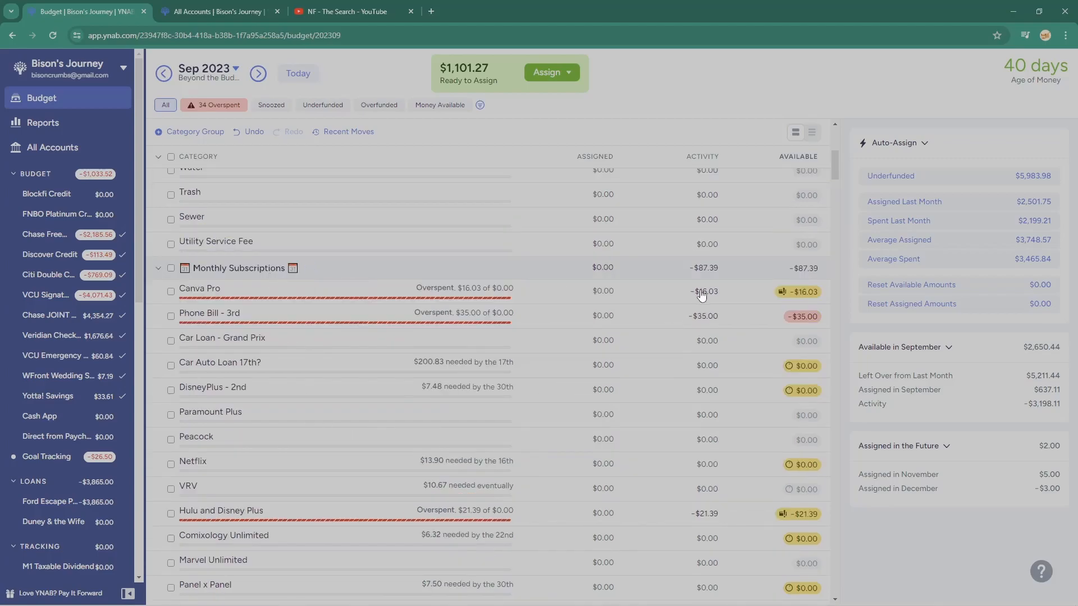
click(604, 292)
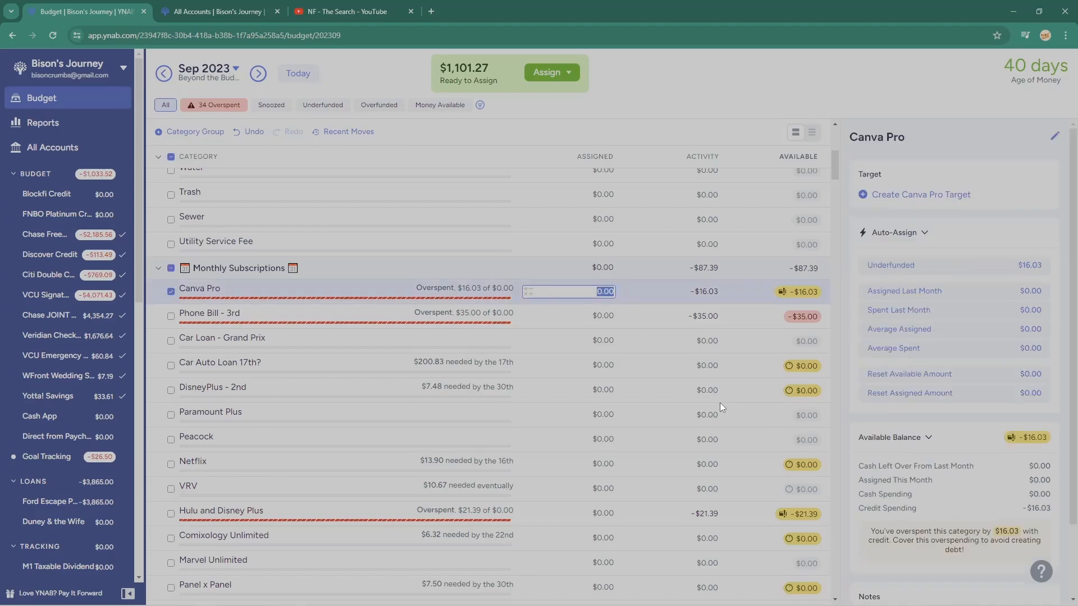
text(16.03)
key(Return)
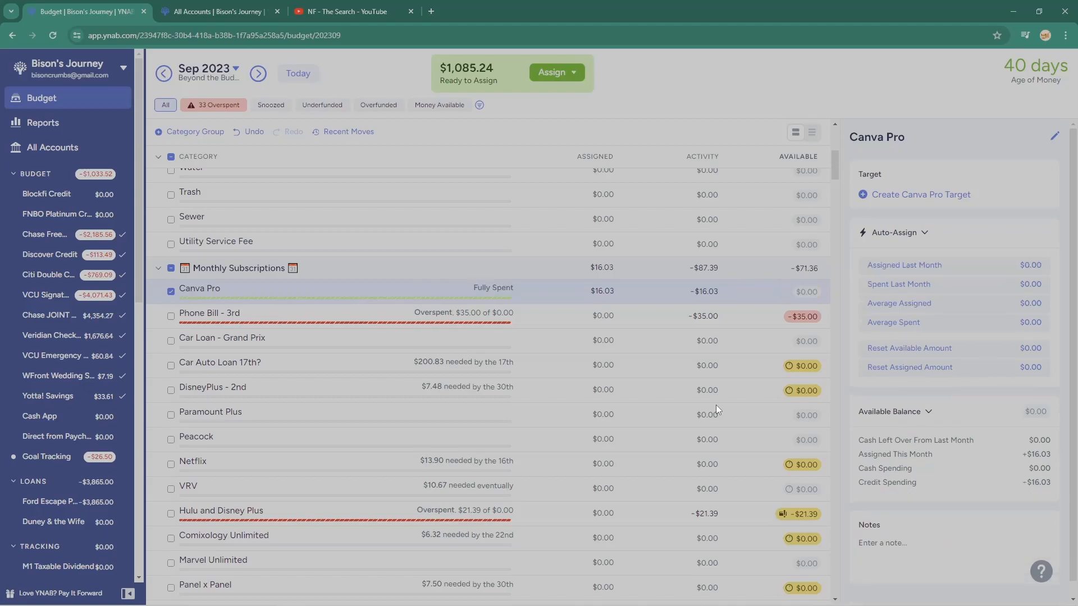
click(604, 317)
text(35)
key(Return)
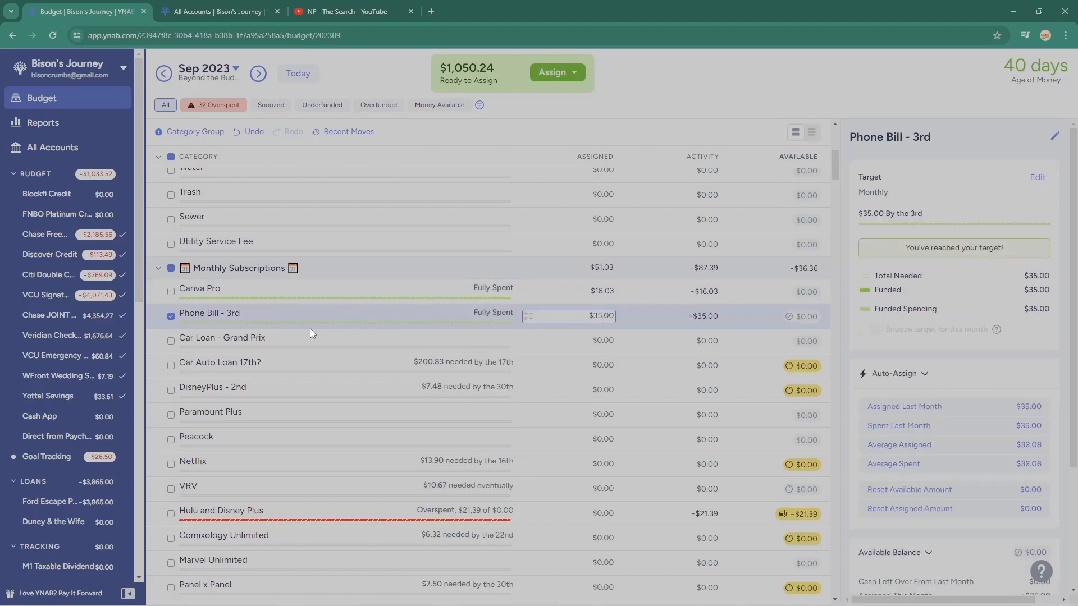
click(170, 316)
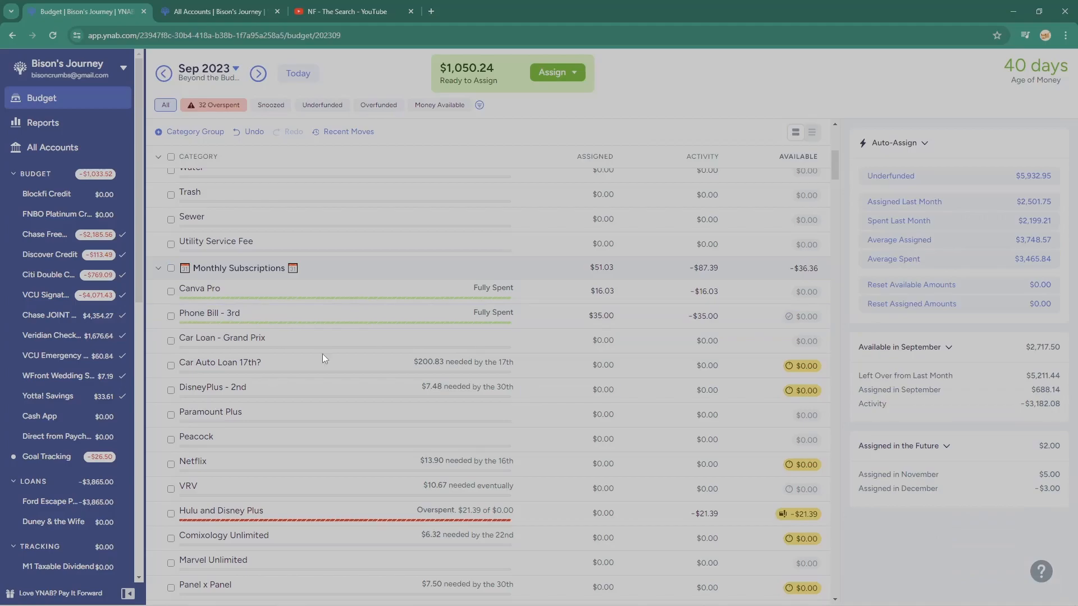
Hide the Car Loan - Grand Prix and Car Auto Loan 17th? categories in Monthly Subscriptions.
scroll(625, 410, down, 3)
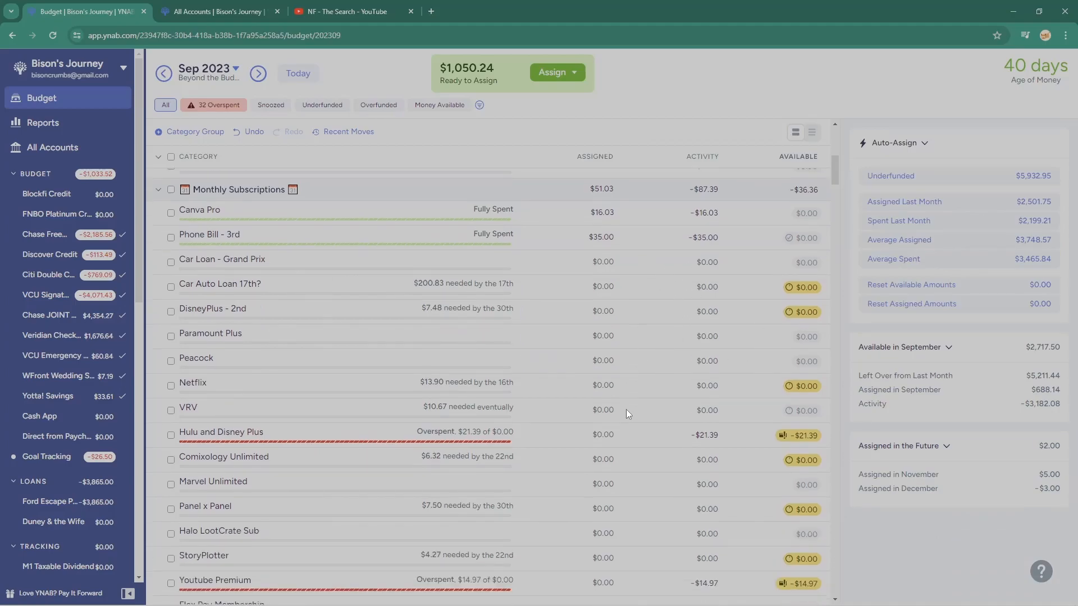
click(173, 246)
click(171, 273)
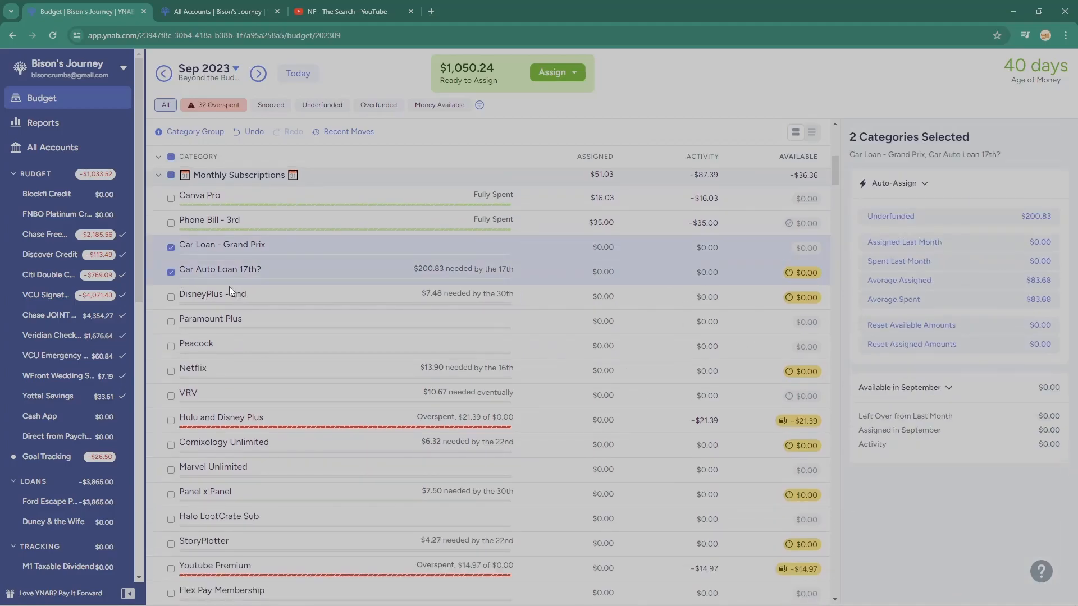
click(293, 248)
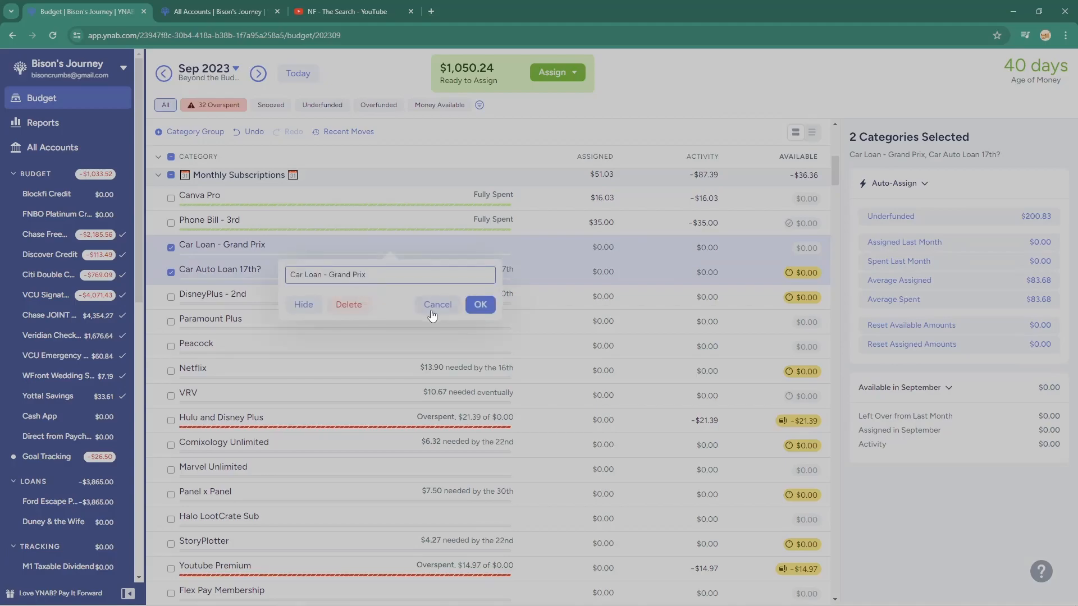
click(312, 306)
click(275, 245)
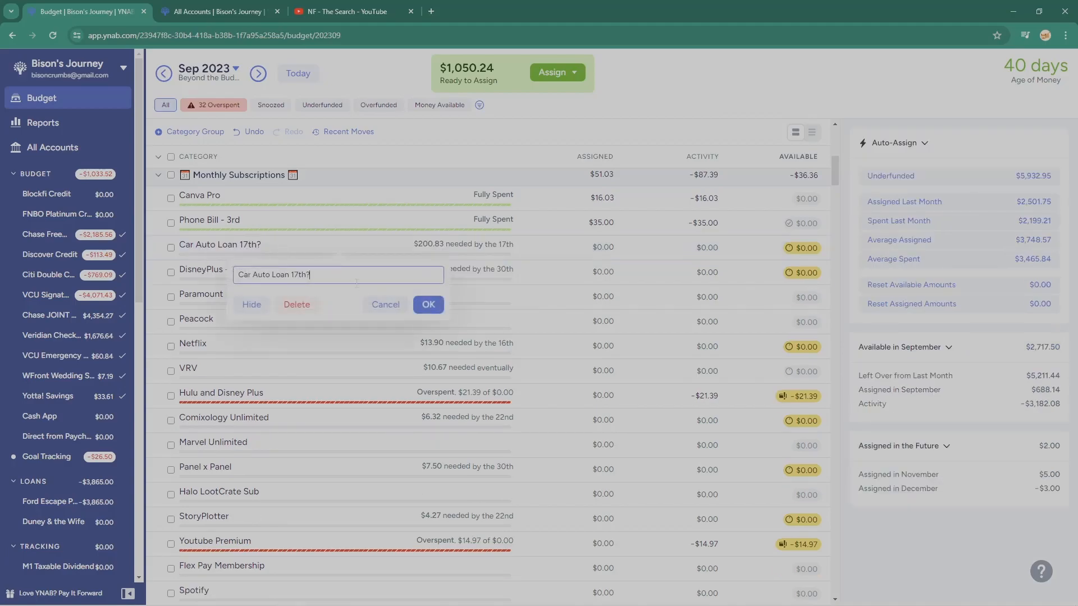
click(247, 304)
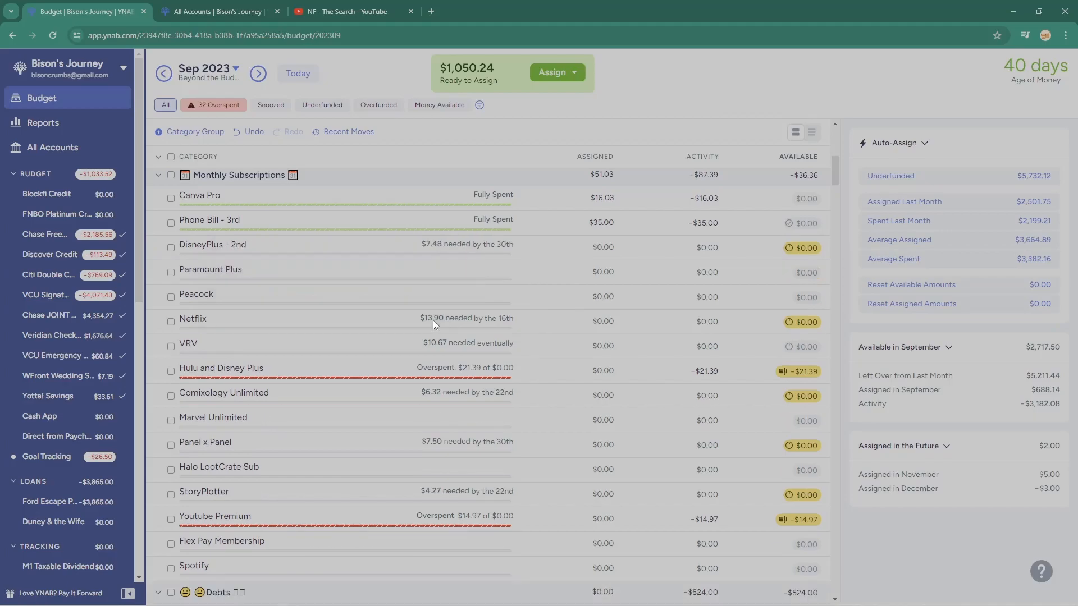
Hide the DisneyPlus - 2nd and Panel x Panel categories in Monthly Subscriptions.
scroll(371, 302, down, 2)
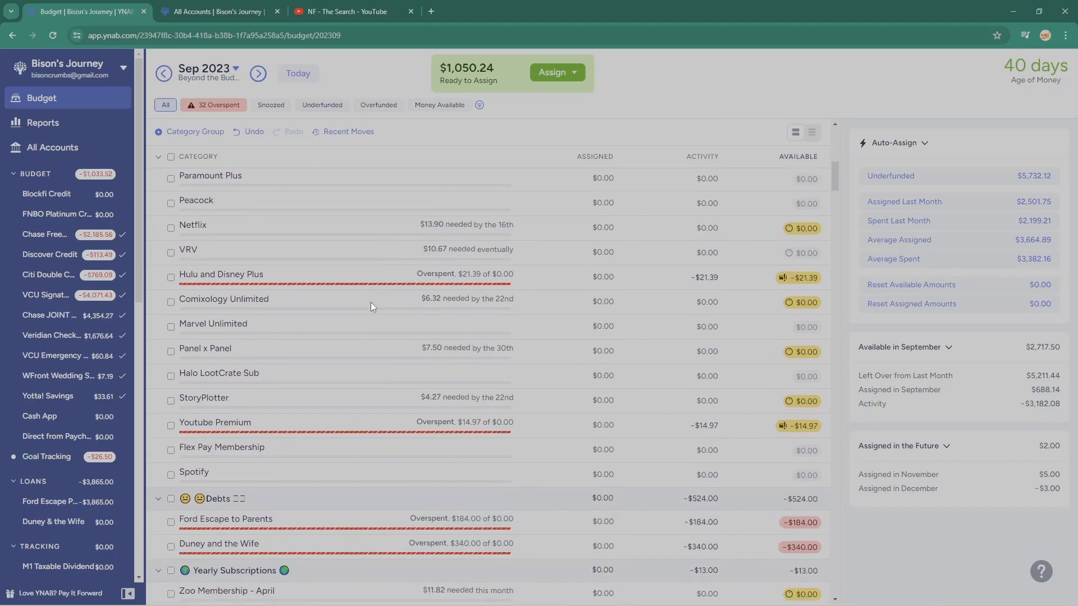
click(599, 276)
scroll(514, 346, up, 2)
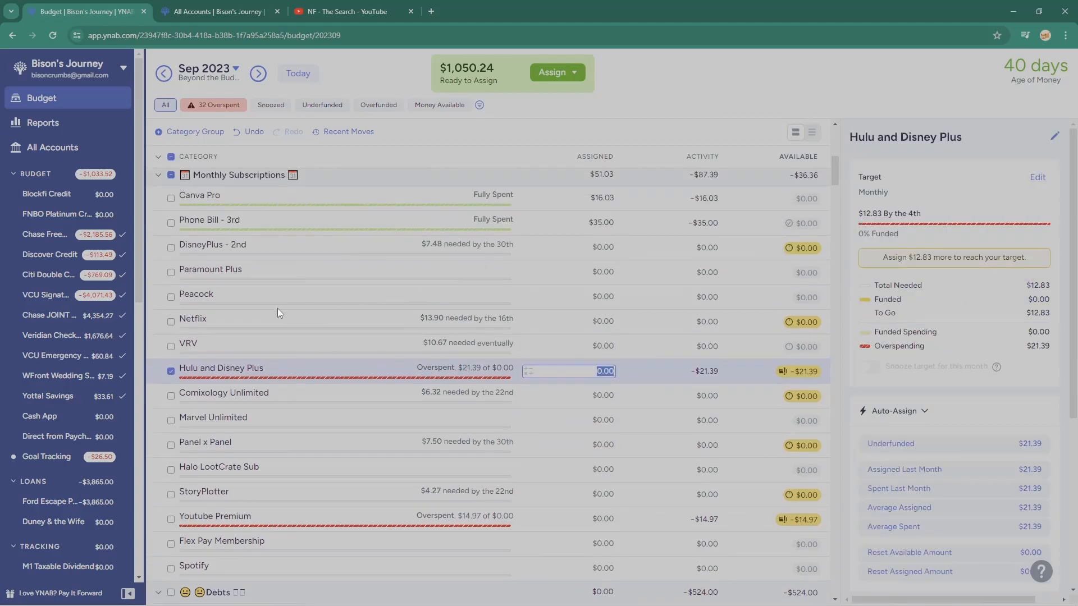
click(249, 247)
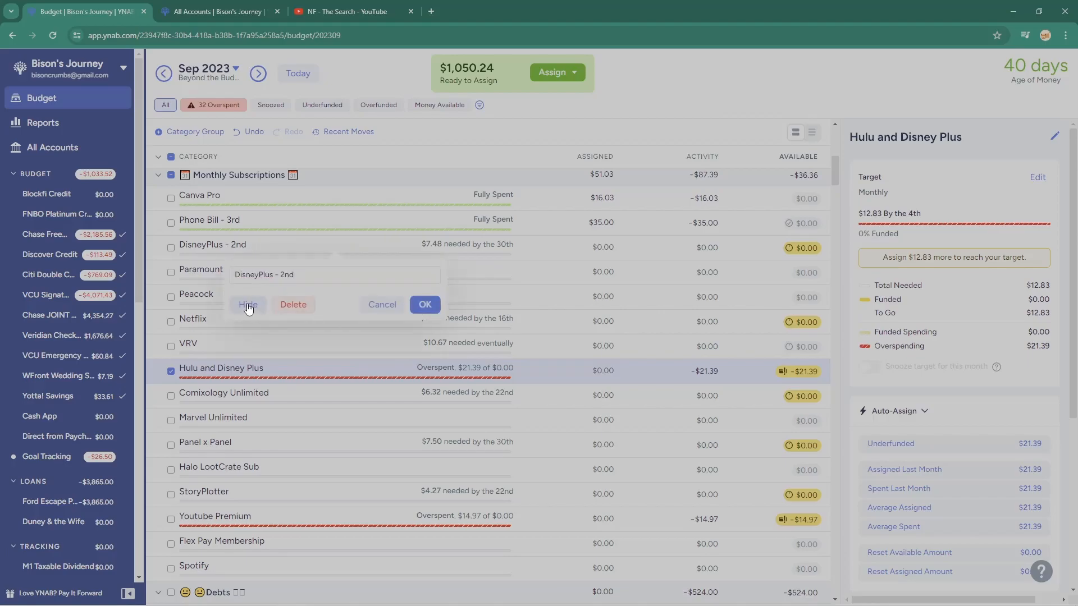
click(249, 305)
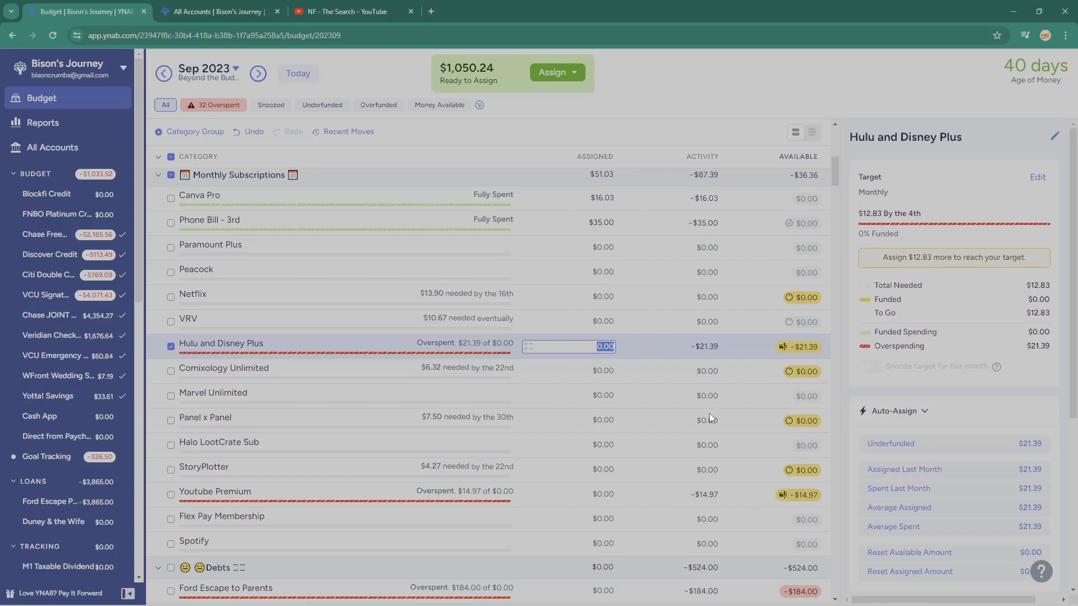
click(289, 416)
click(237, 488)
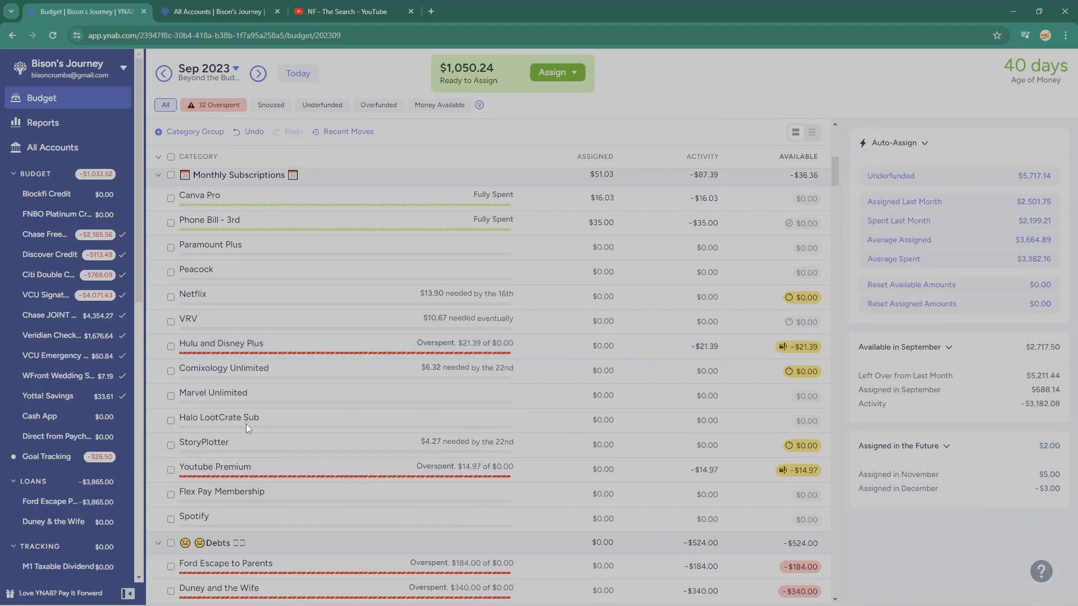
Hide the Halo LootCrate Sub and Spotify categories in Monthly Subscriptions.
click(247, 426)
click(138, 484)
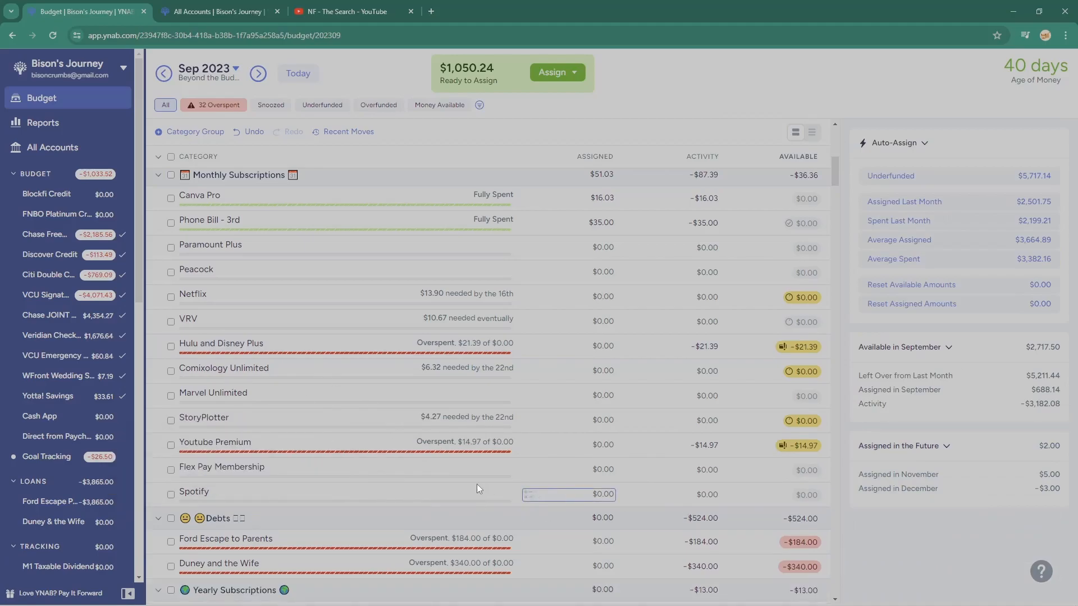
click(460, 493)
click(274, 552)
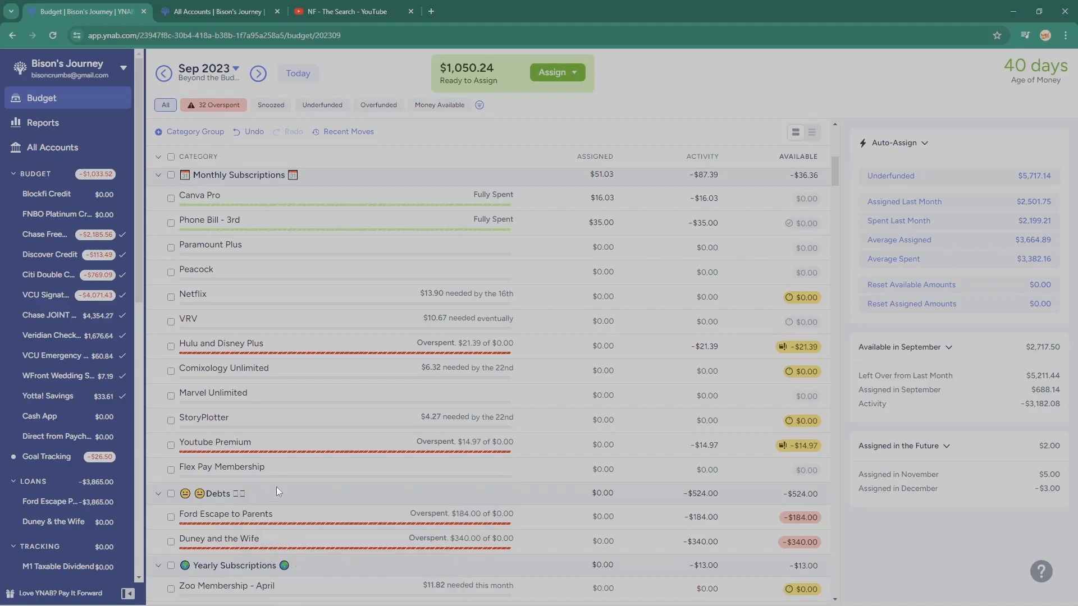
Assign $21.39 to Hulu and Disney Plus and $14.97 to Youtube Premium.
click(578, 346)
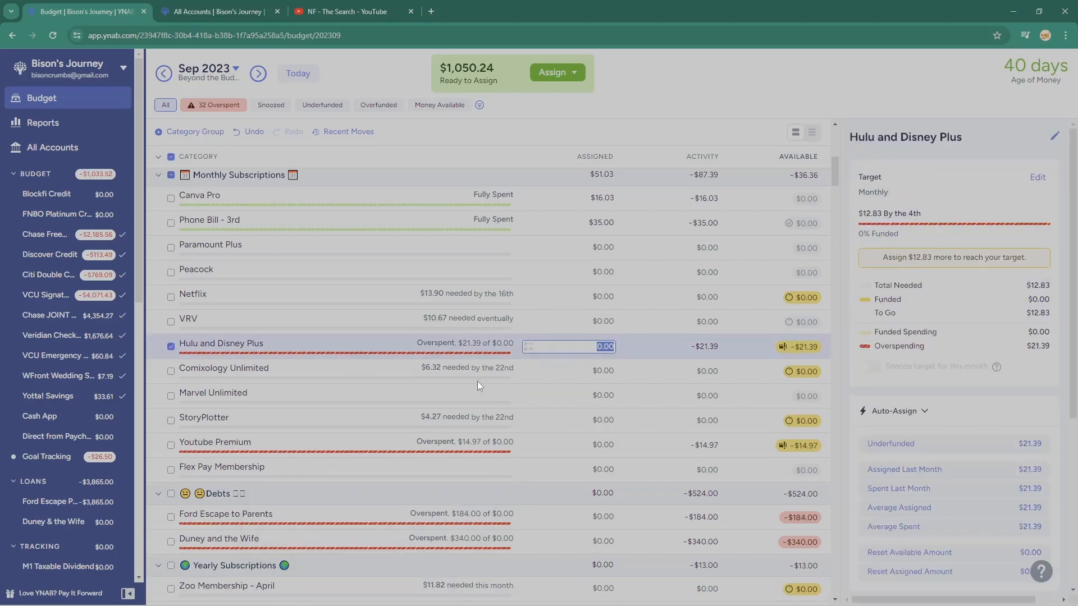
text(21.39)
key(Return)
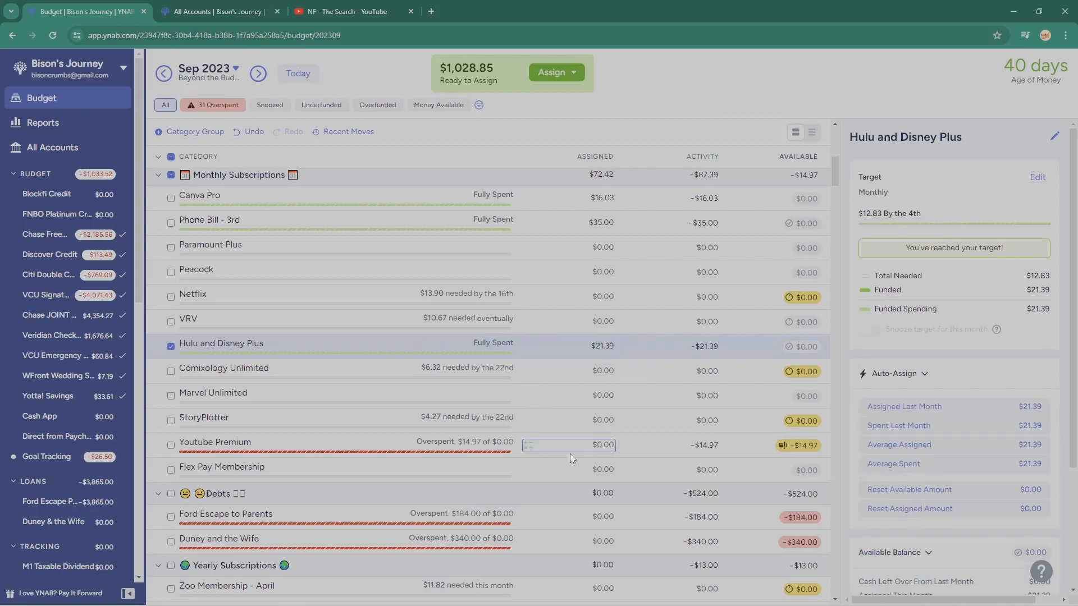
click(599, 444)
text(14.97)
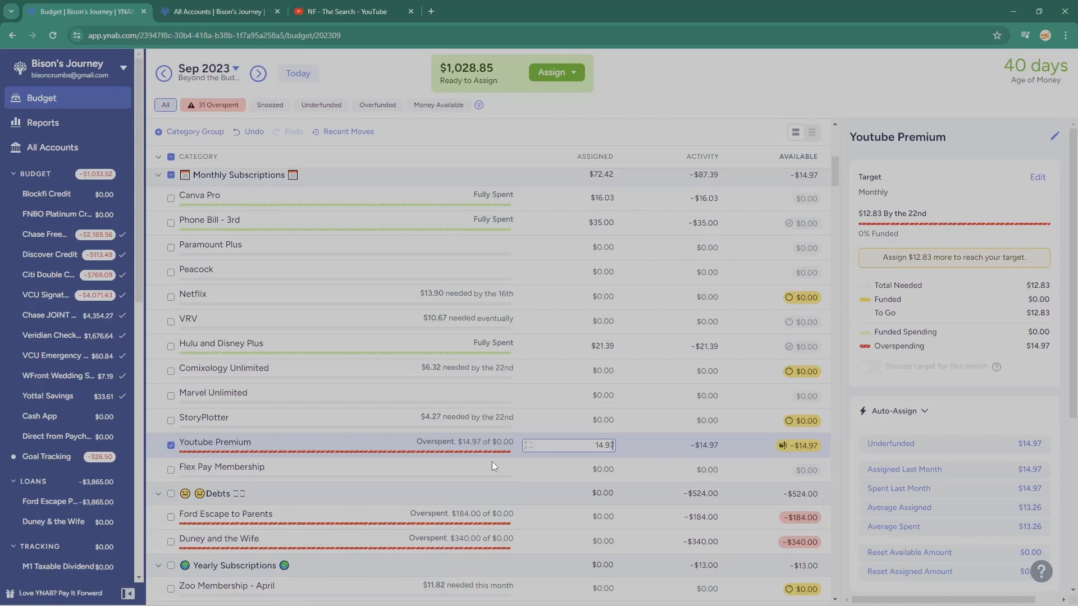
key(Return)
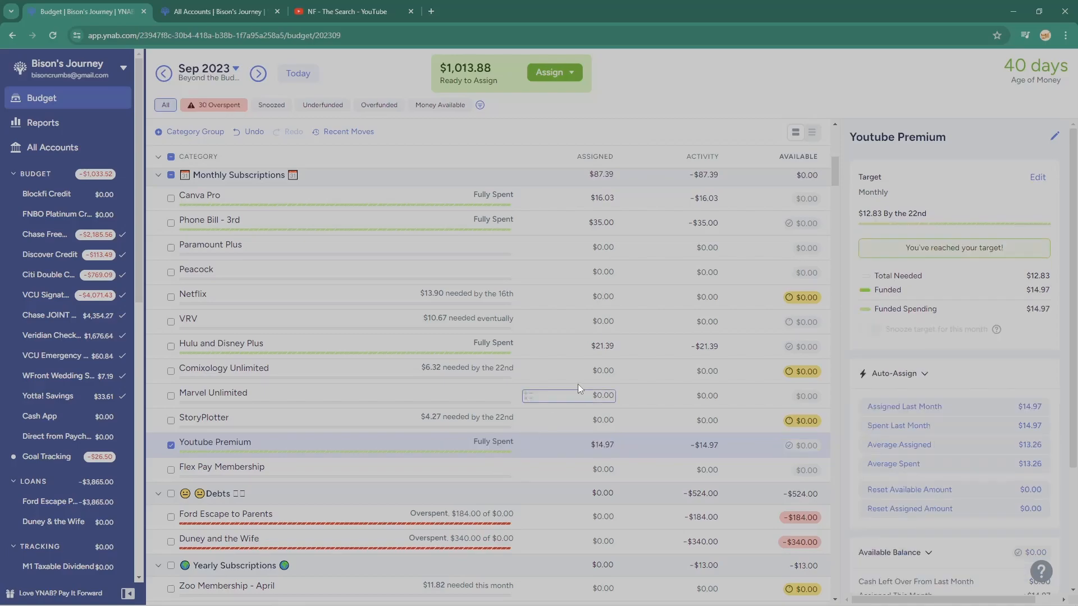
Assign $184 to Ford Escape to Parents and $340 to the second category in the Debts group.
scroll(595, 392, down, 3)
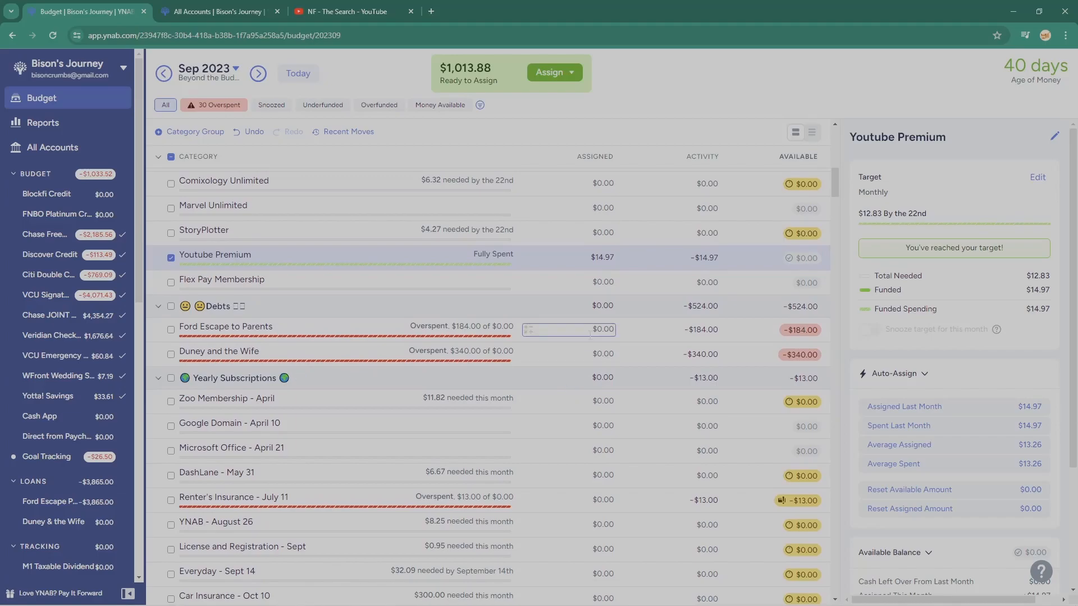
click(591, 329)
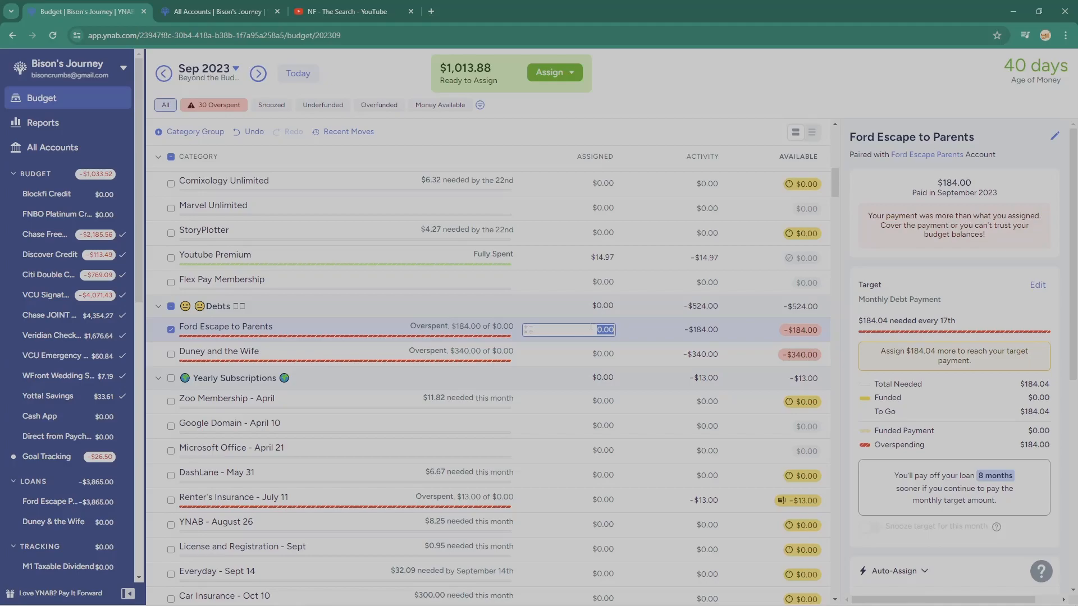
text(184)
key(Return)
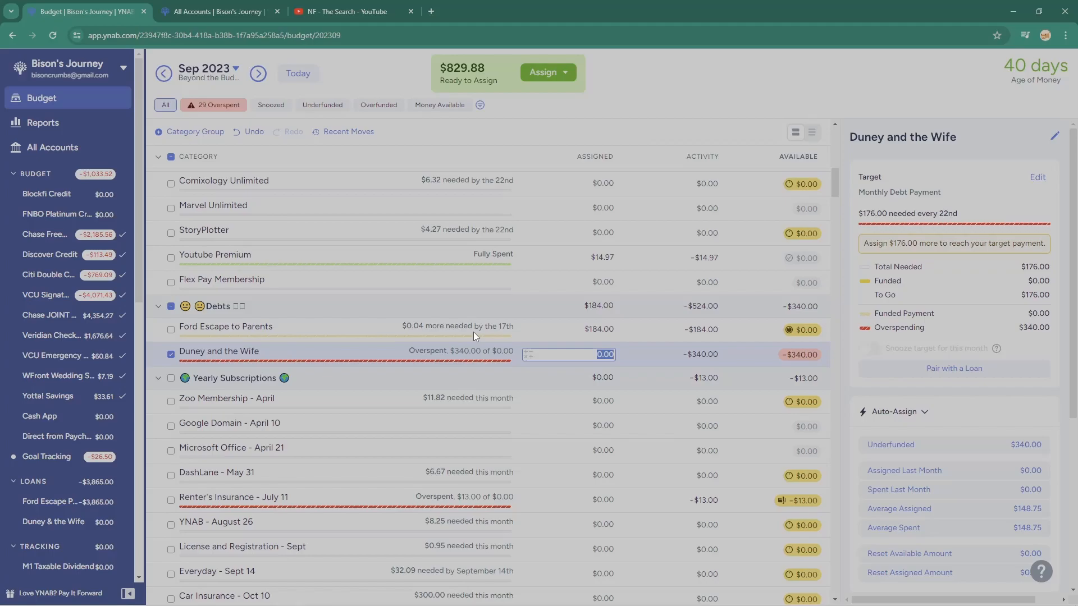
text(340)
key(Return)
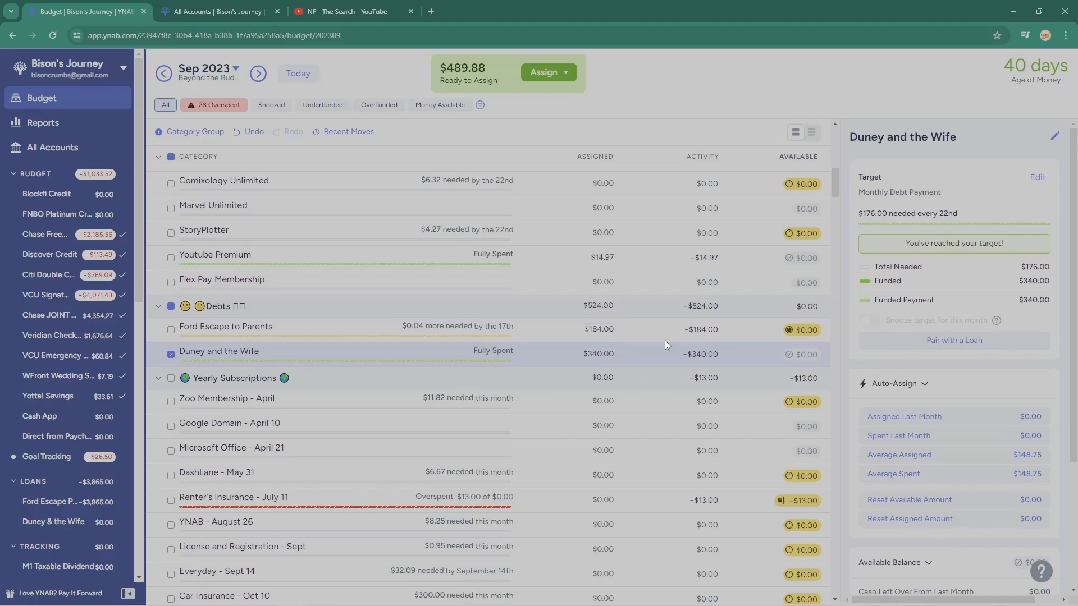
Assign $13 to Renter's Insurance - July 11 in the Yearly Subscriptions group.
click(594, 348)
click(171, 355)
scroll(548, 353, down, 3)
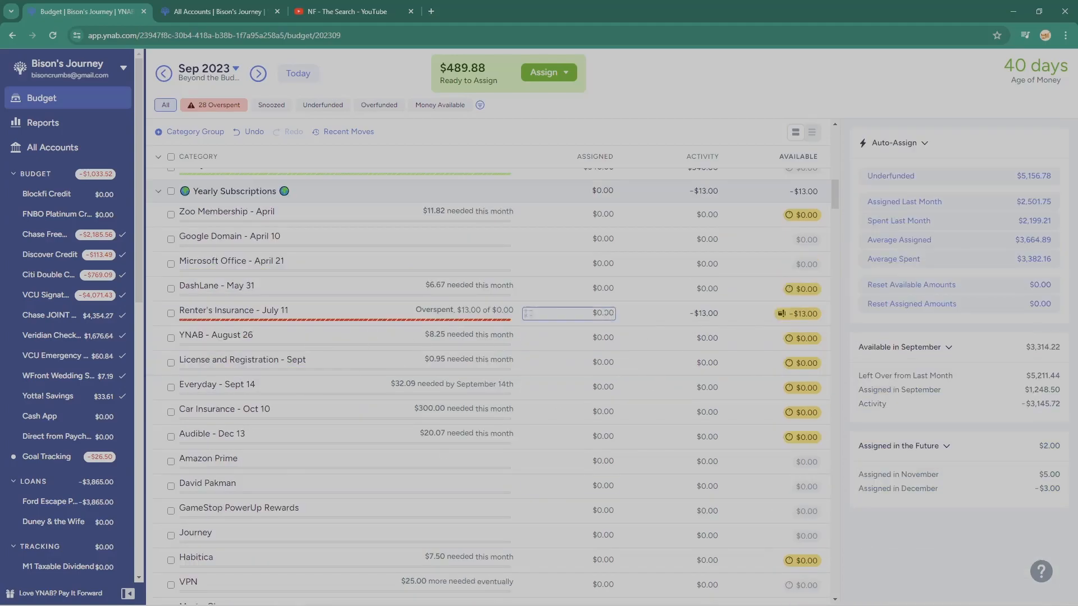
click(589, 313)
text(13)
key(Return)
Assign -$16.63 to In An Attempt To Resell and $12.51 to Youtube - TSW in Creative Careers.
scroll(686, 416, down, 5)
scroll(686, 421, down, 3)
click(597, 239)
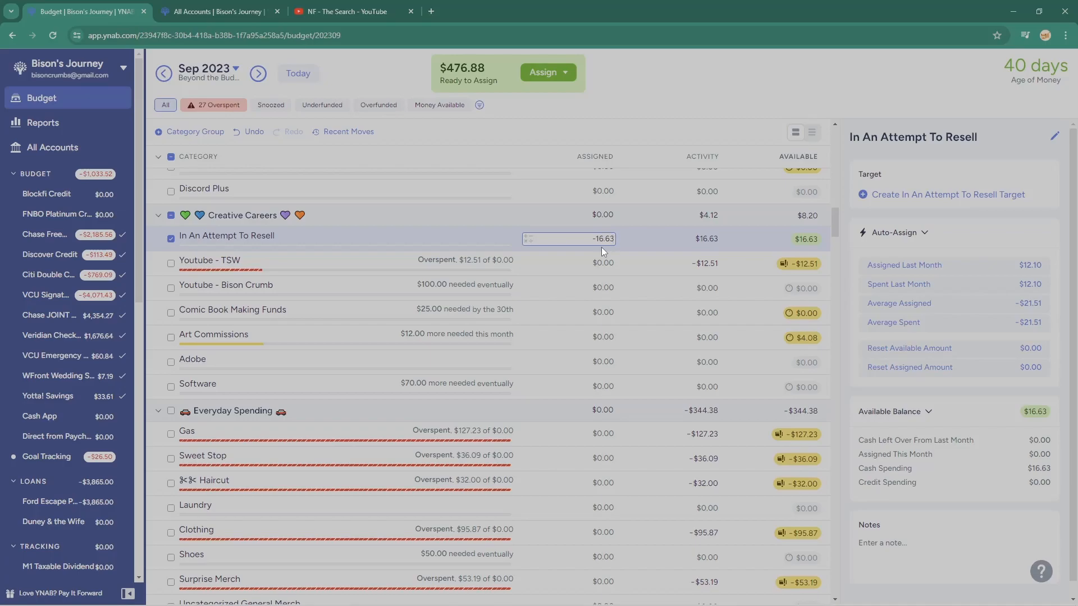
key(Return)
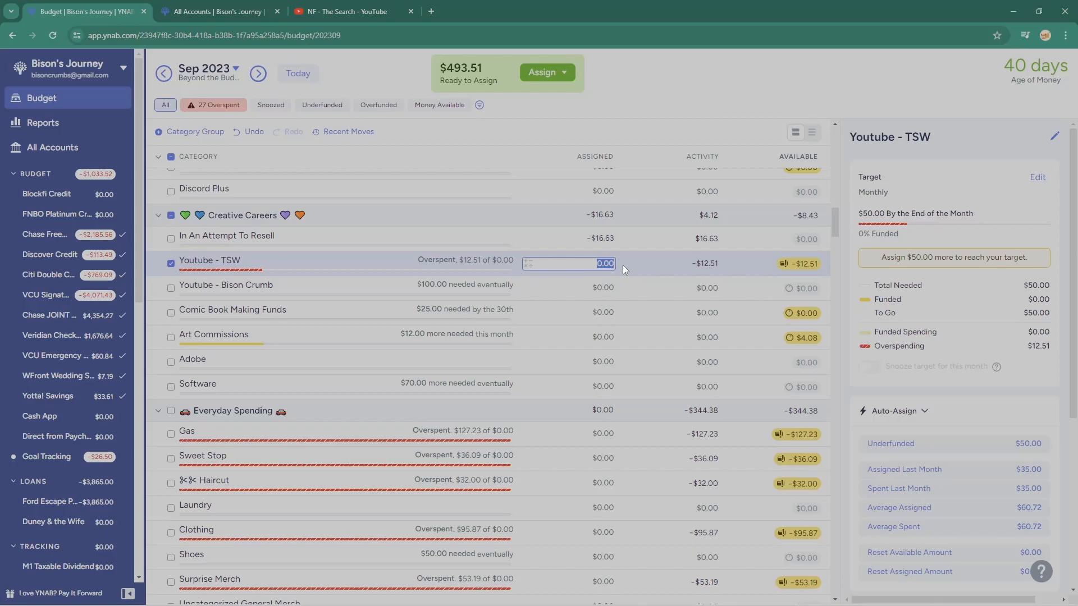
text(.51)
key(Return)
Assign -$4.08 to Art Commissions in the Creative Careers group.
click(602, 330)
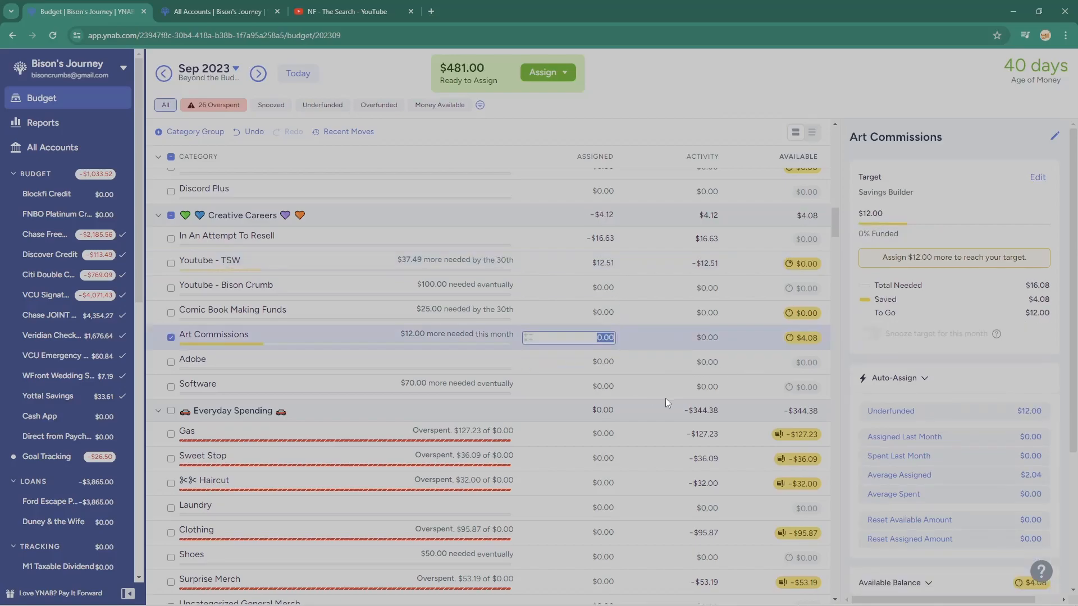
text(-4.08)
key(Return)
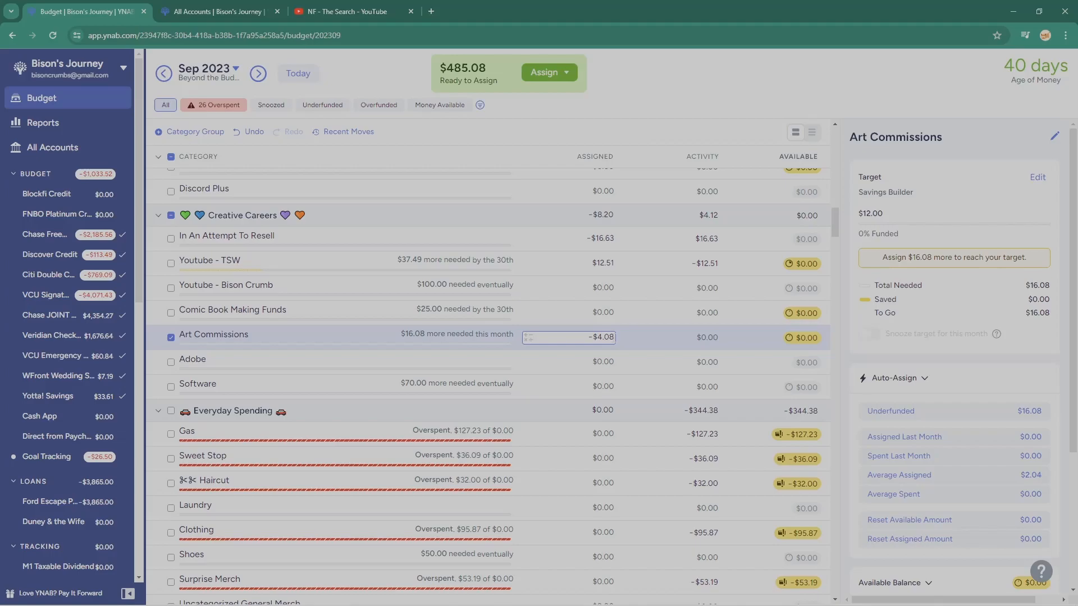
click(171, 339)
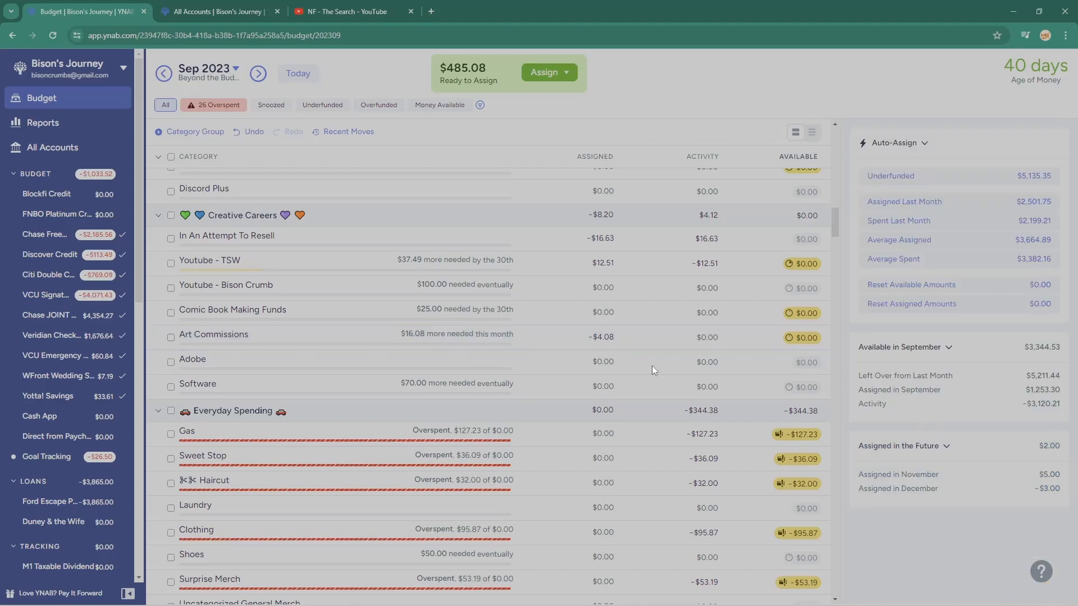
Assign $127.23 to Gas and $36.09 to Sweet Stop in the Everyday Spending group.
scroll(644, 366, down, 3)
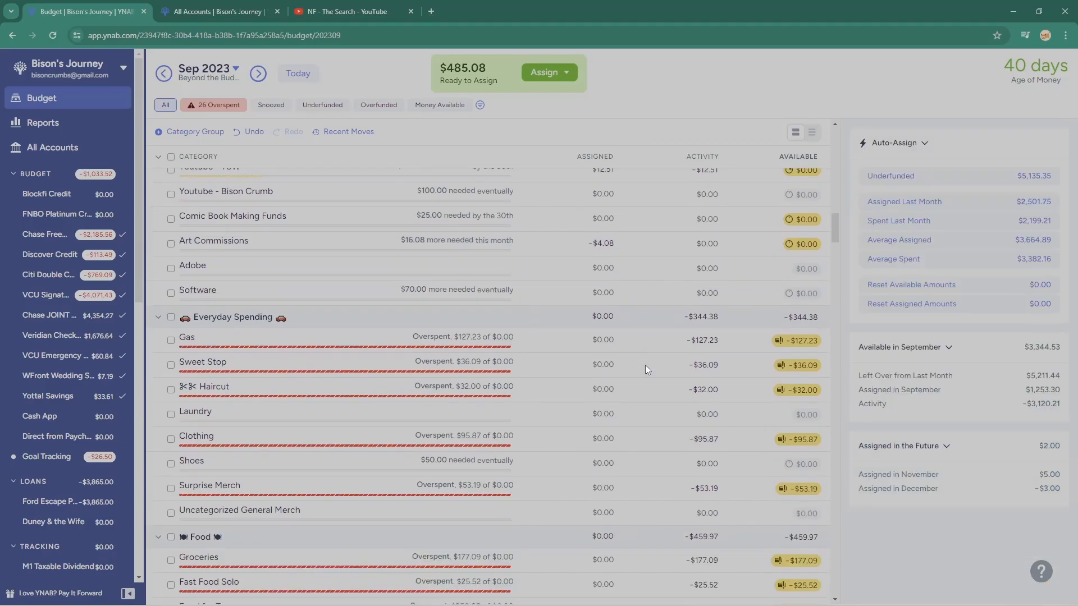
click(597, 247)
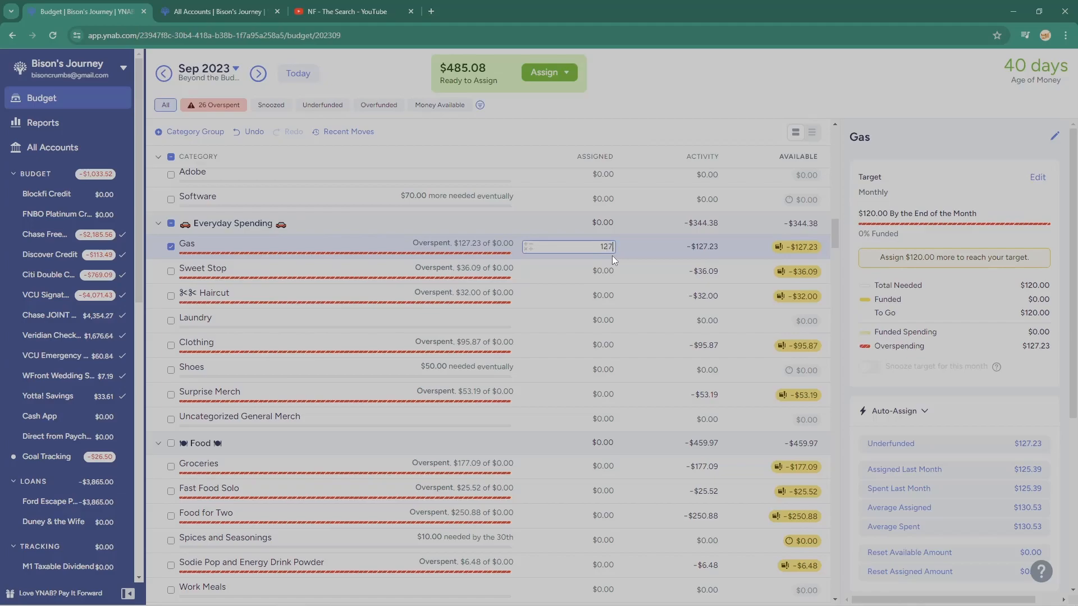
key(Return)
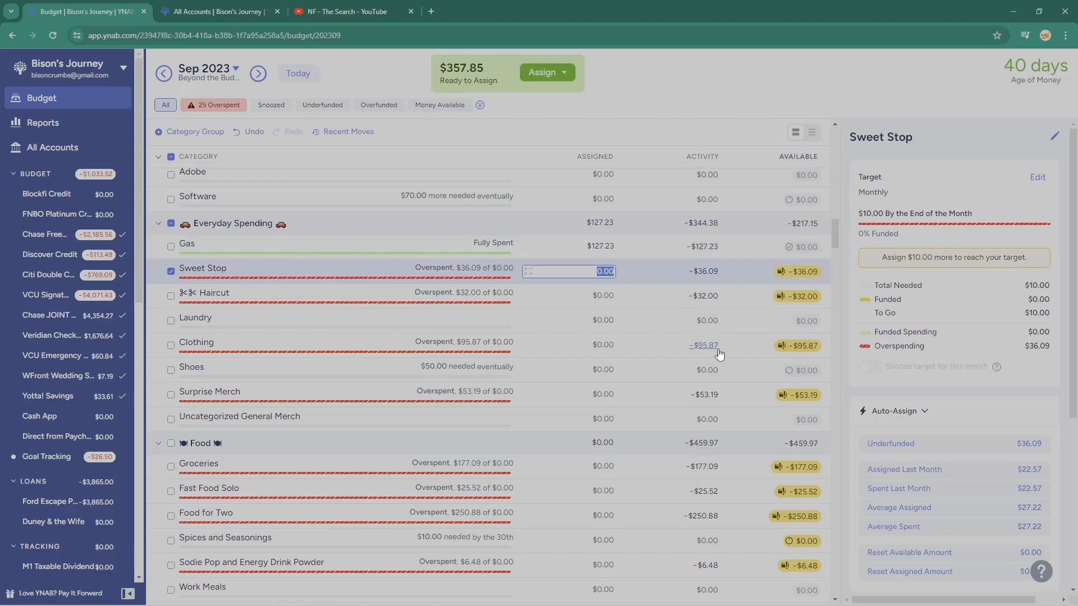
text(36.09)
key(Return)
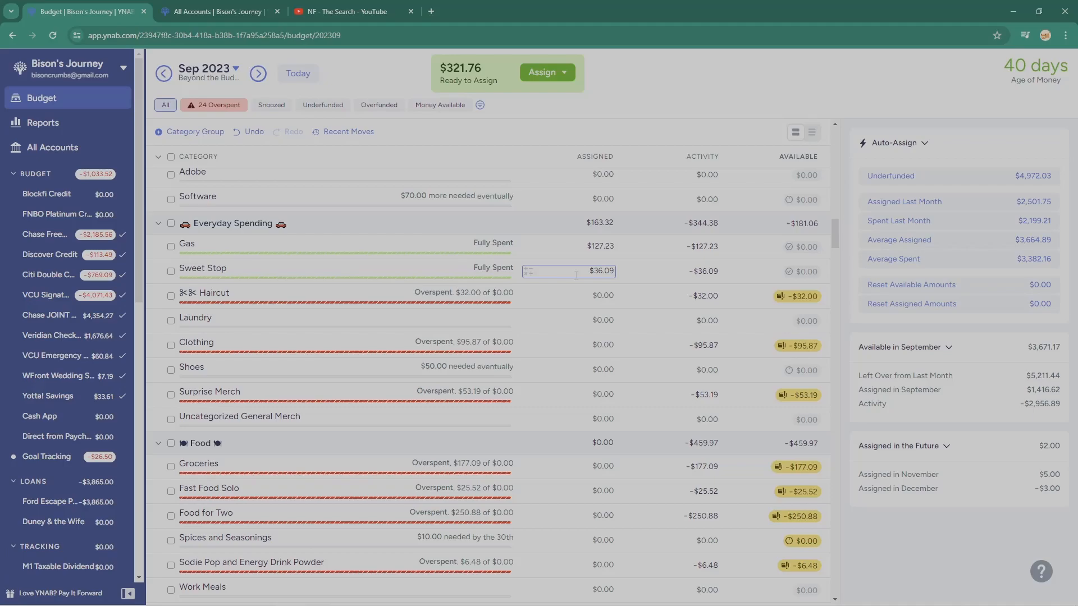
click(655, 273)
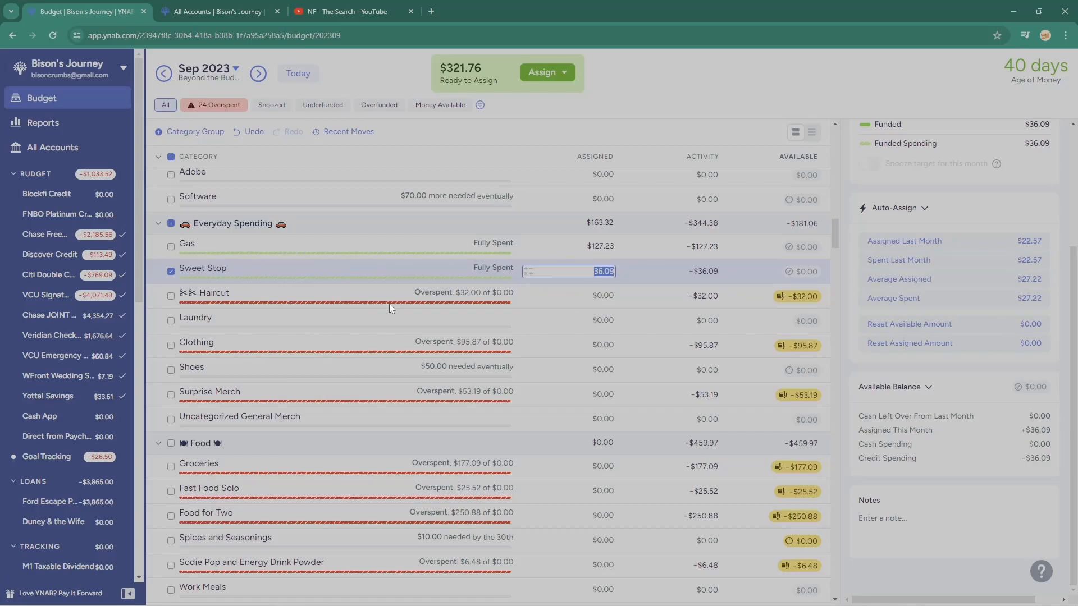
click(640, 274)
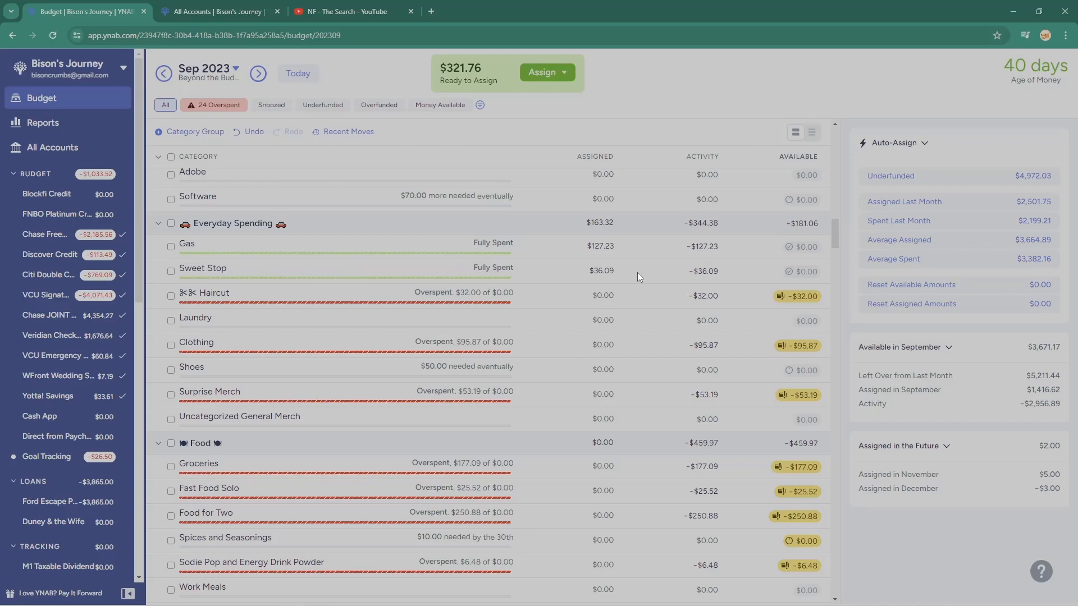
Assign $32 to Haircut and $95.87 to Clothing in the Everyday Spending group.
click(638, 296)
text(32)
key(Return)
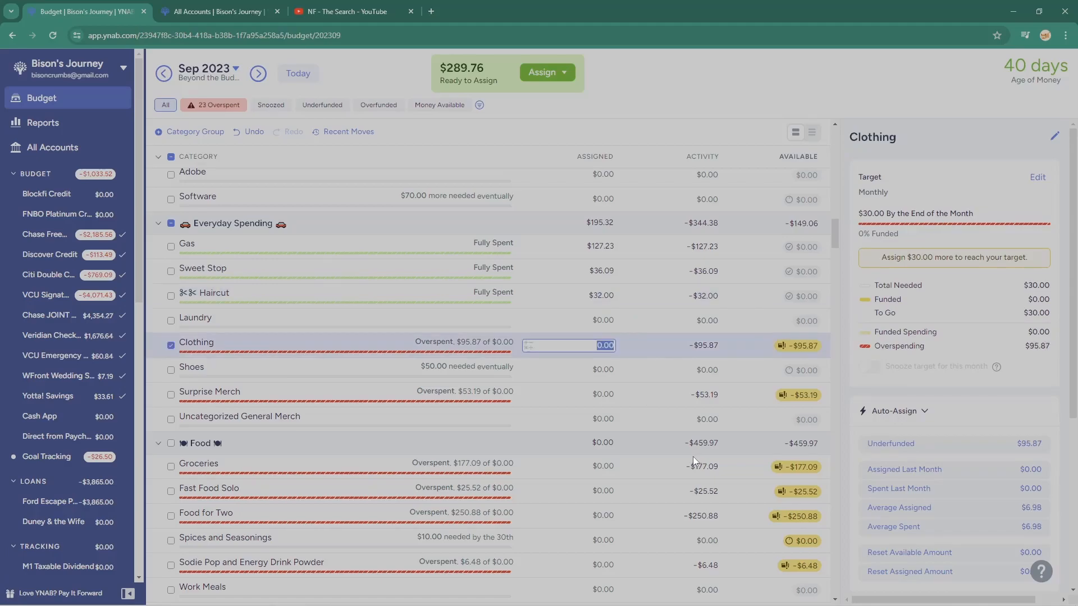
text(95.87)
key(Return)
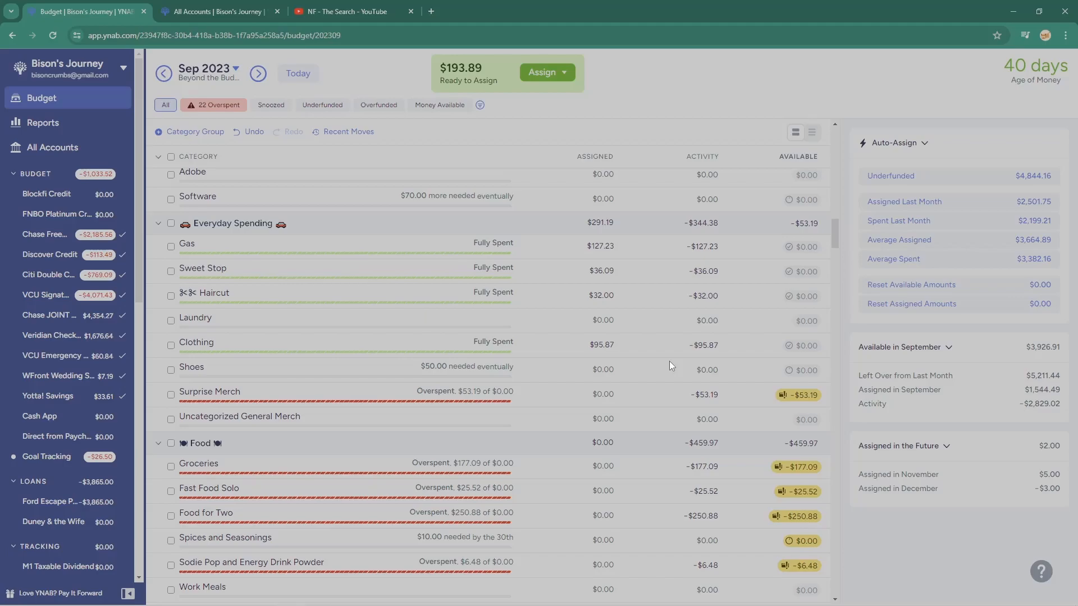
click(625, 347)
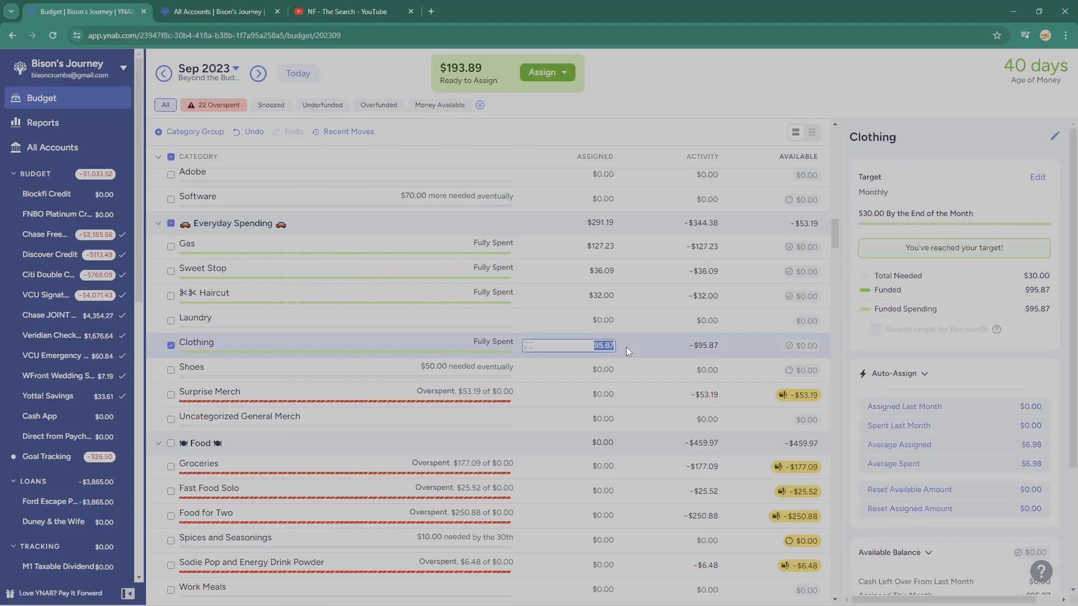
click(176, 349)
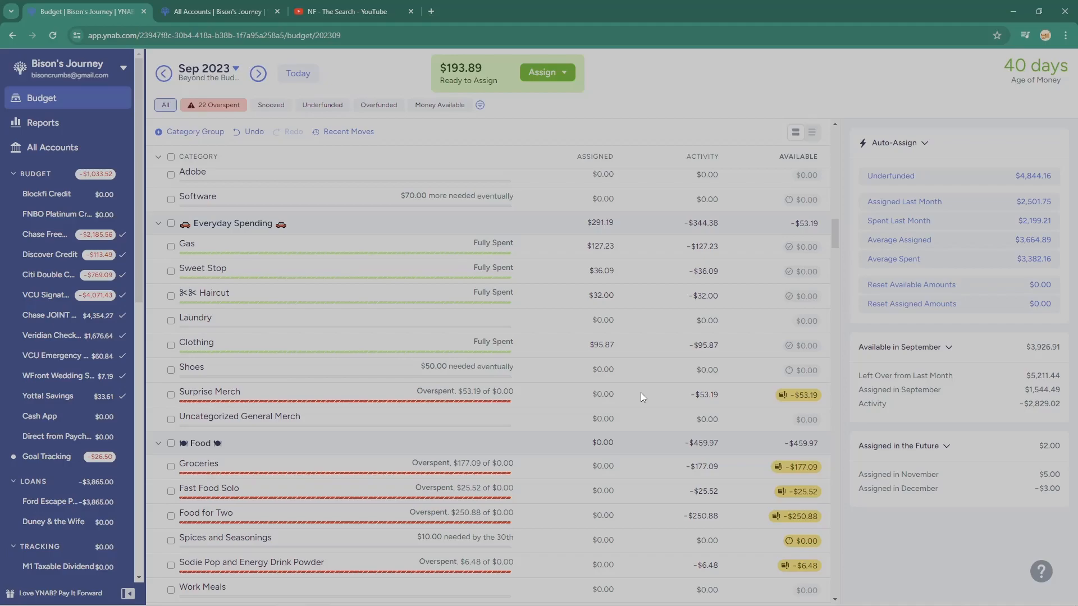
Assign $53.19 to Surprise Merch in the Everyday Spending group.
click(641, 392)
text(53.19)
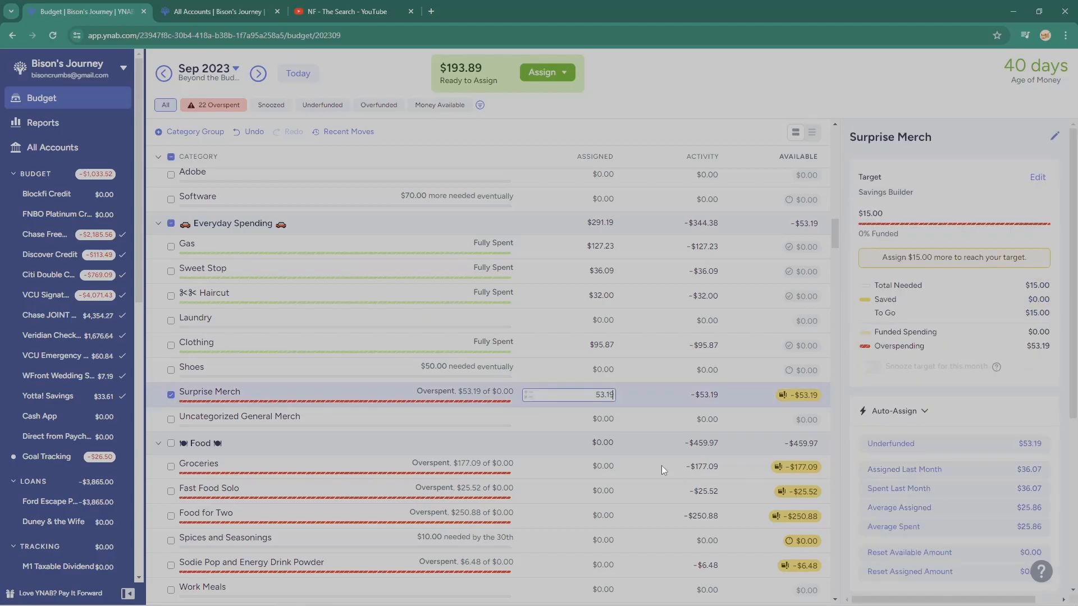
key(Return)
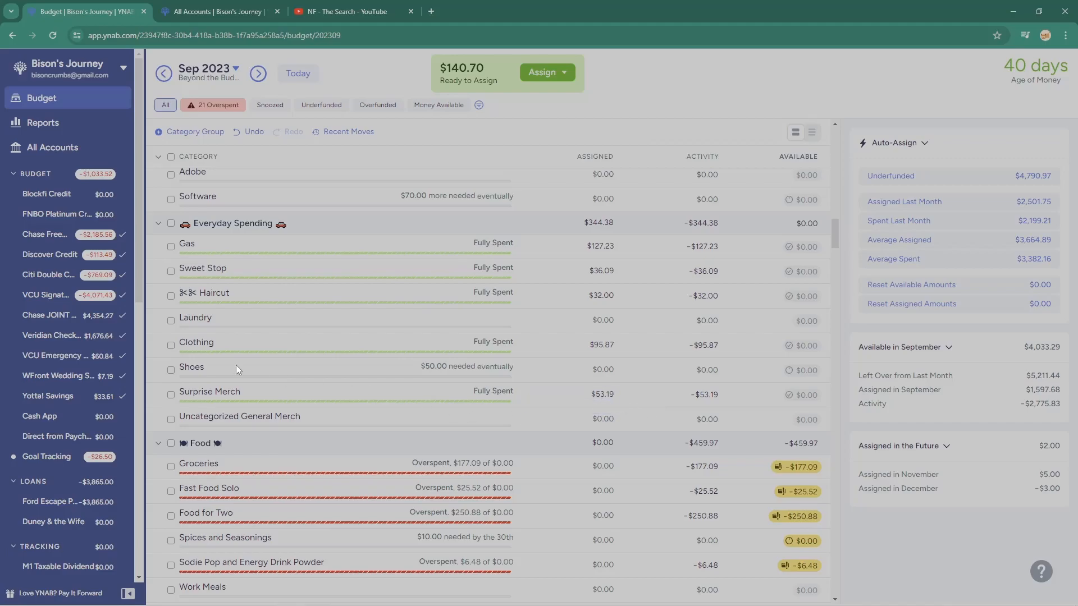
click(678, 396)
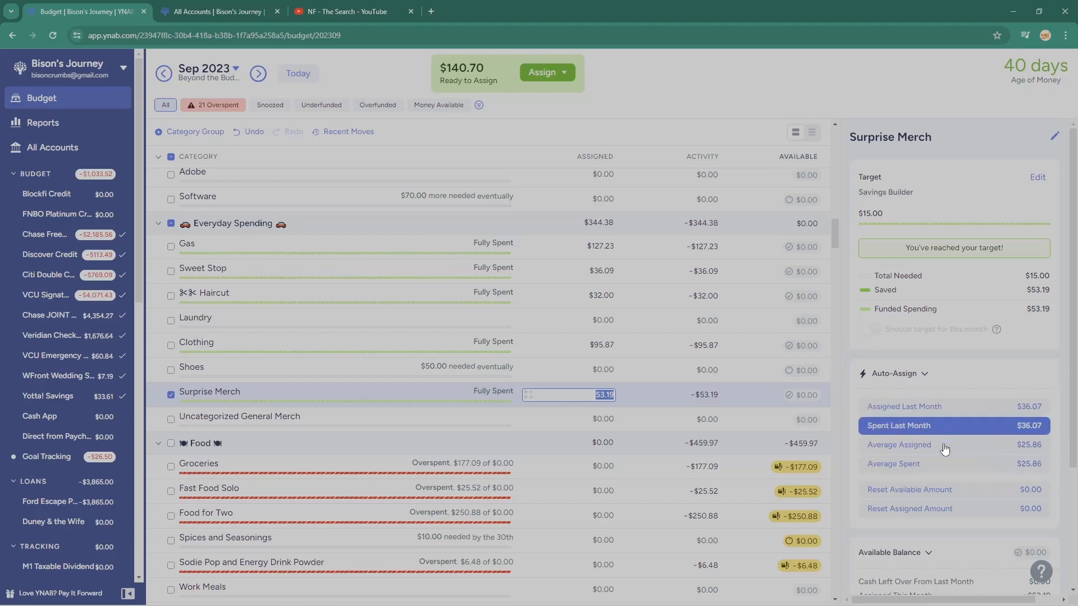
click(171, 395)
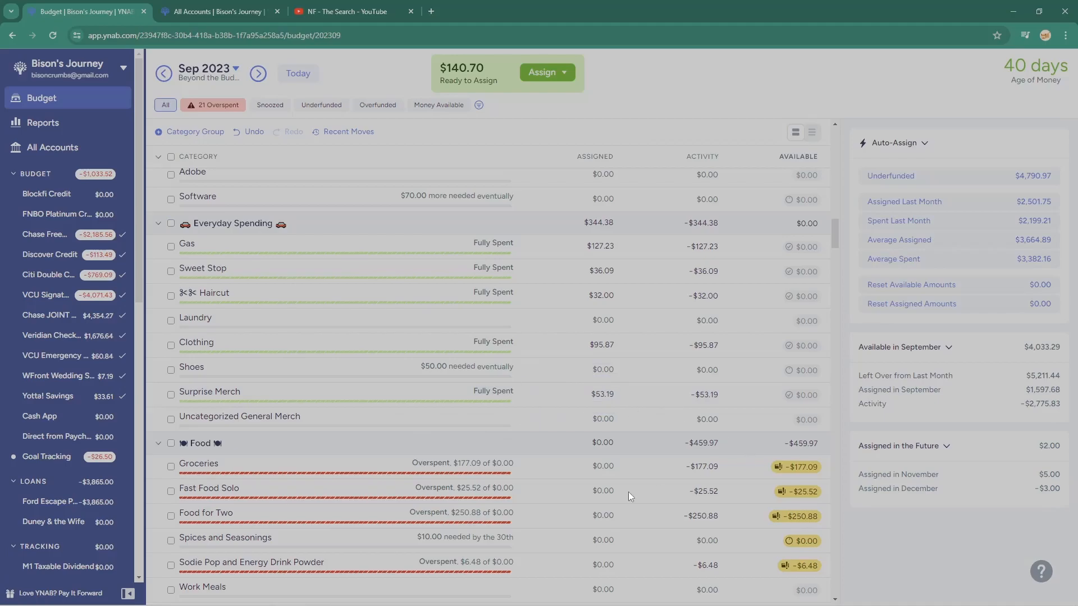
scroll(628, 492, down, 2)
click(658, 303)
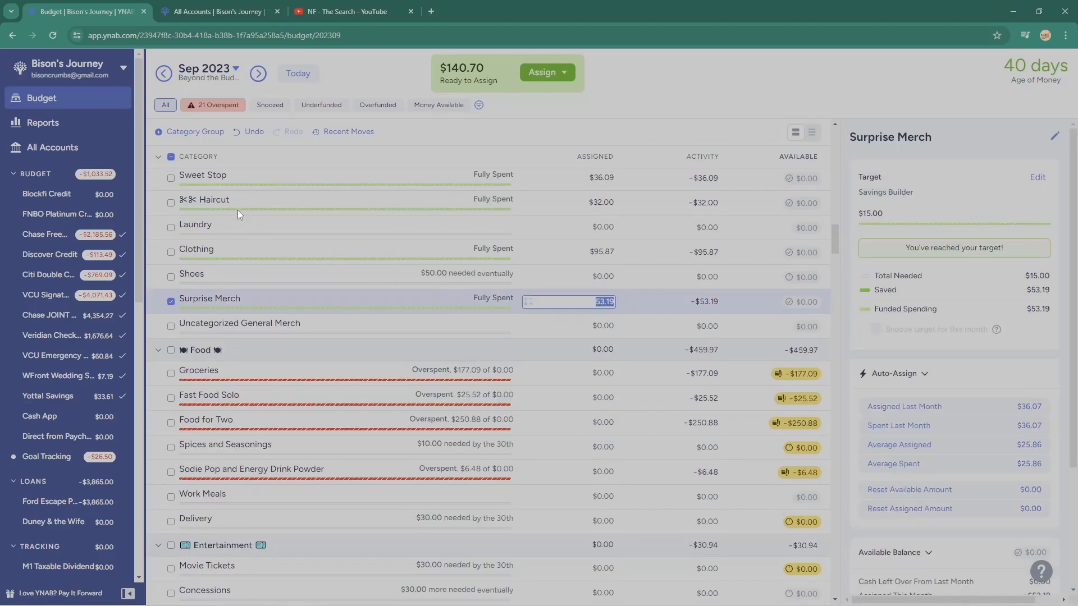
click(167, 77)
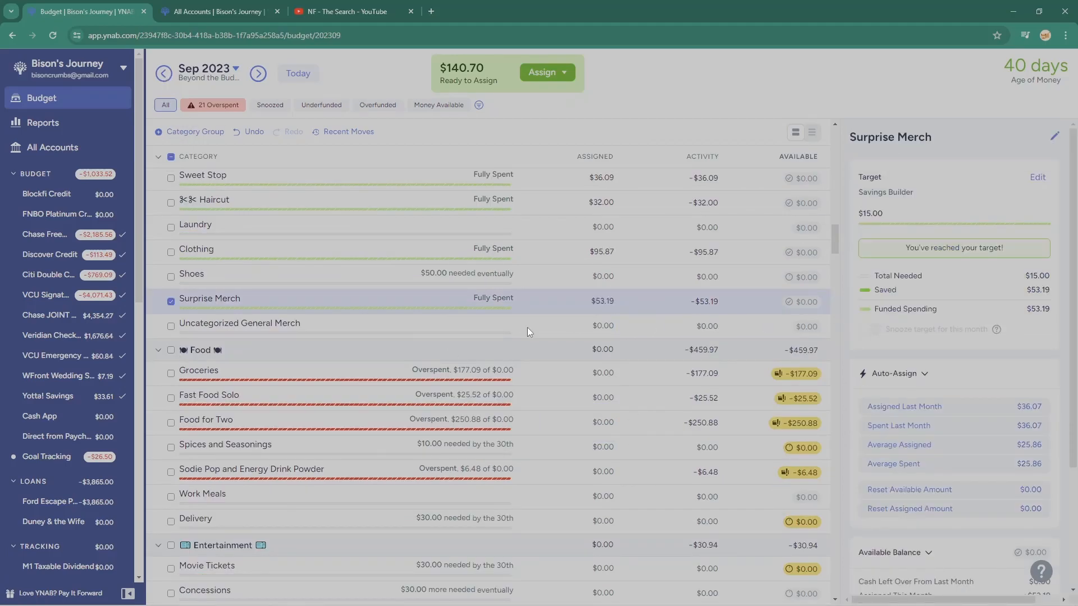
click(171, 302)
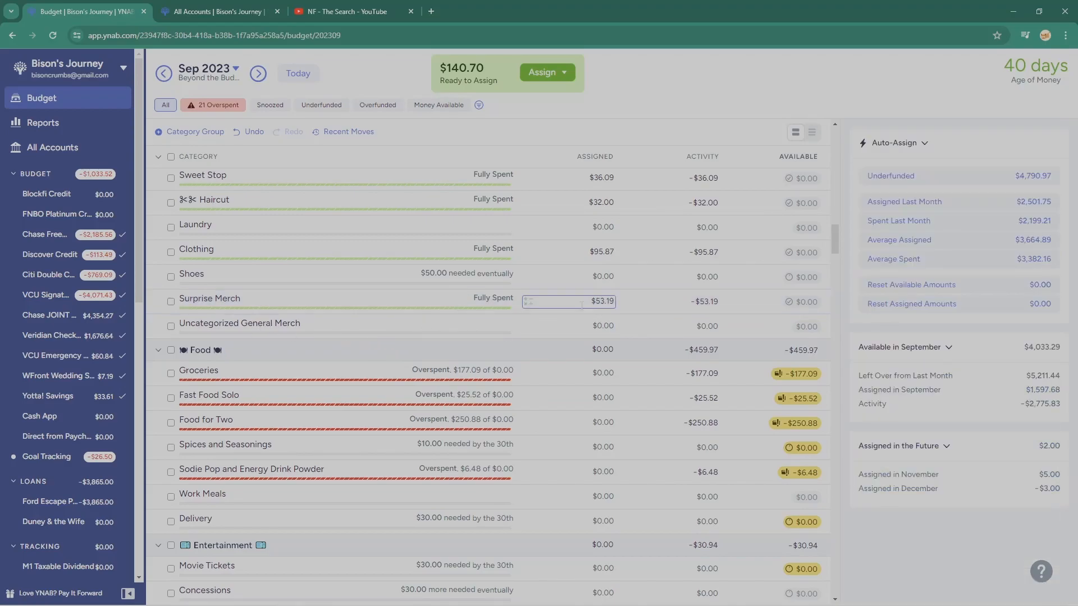
Assign $177.09 to Groceries in the Food group.
scroll(607, 342, down, 2)
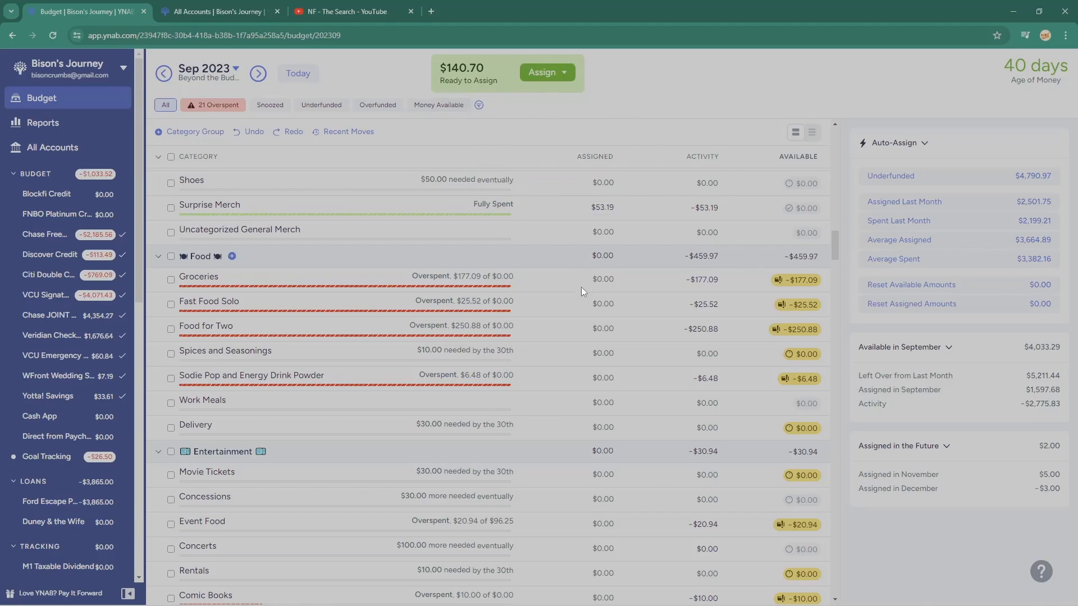
scroll(537, 372, up, 4)
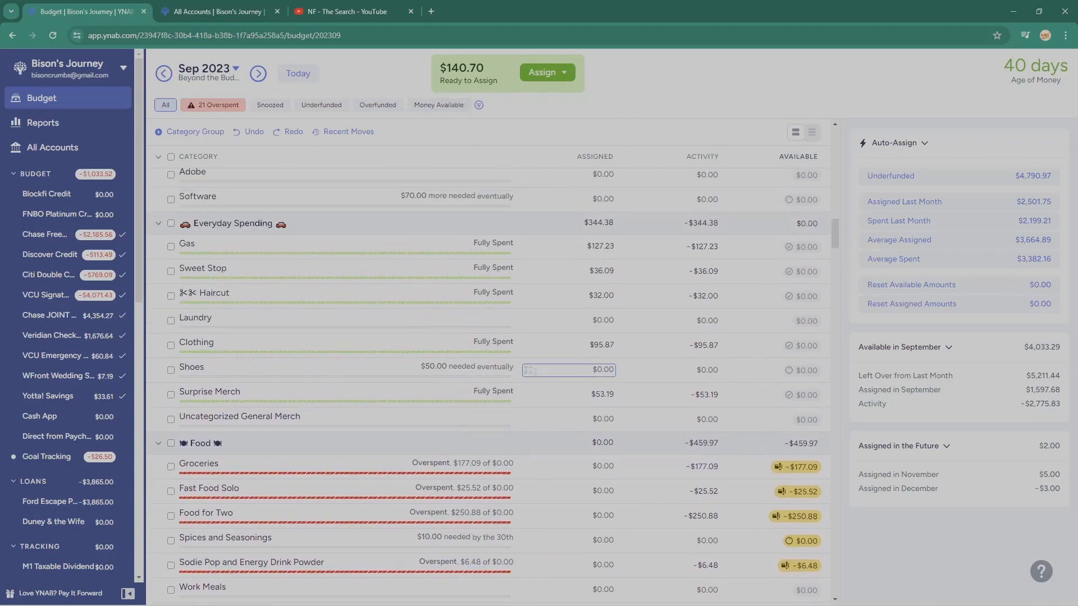
scroll(537, 388, down, 6)
scroll(536, 387, up, 2)
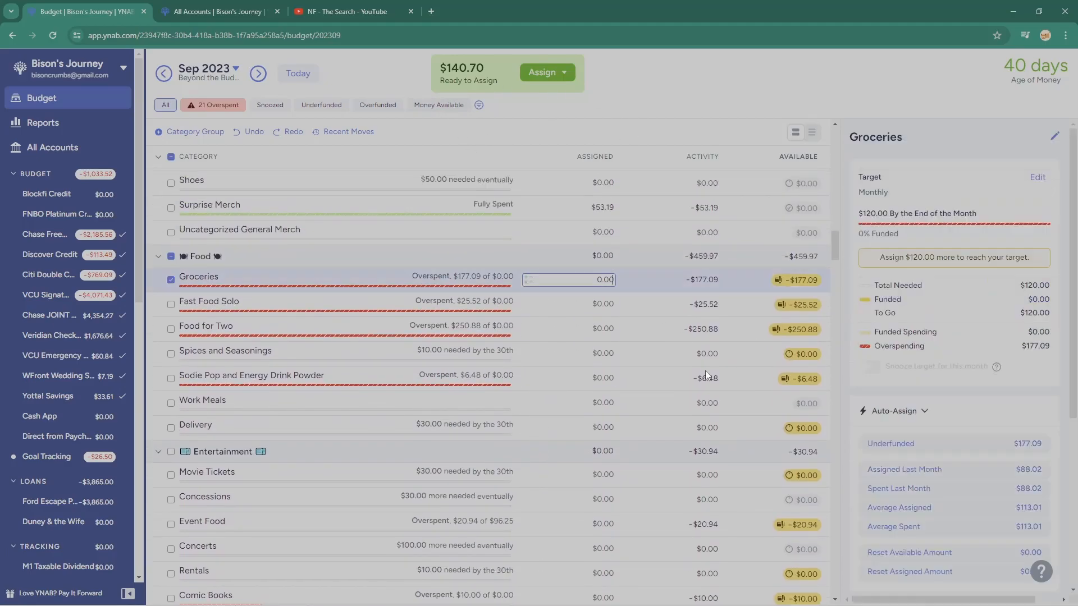
text(177.09)
key(Return)
click(609, 430)
key(Up)
key(Up)
key(Up)
key(Up)
key(Up)
key(Up)
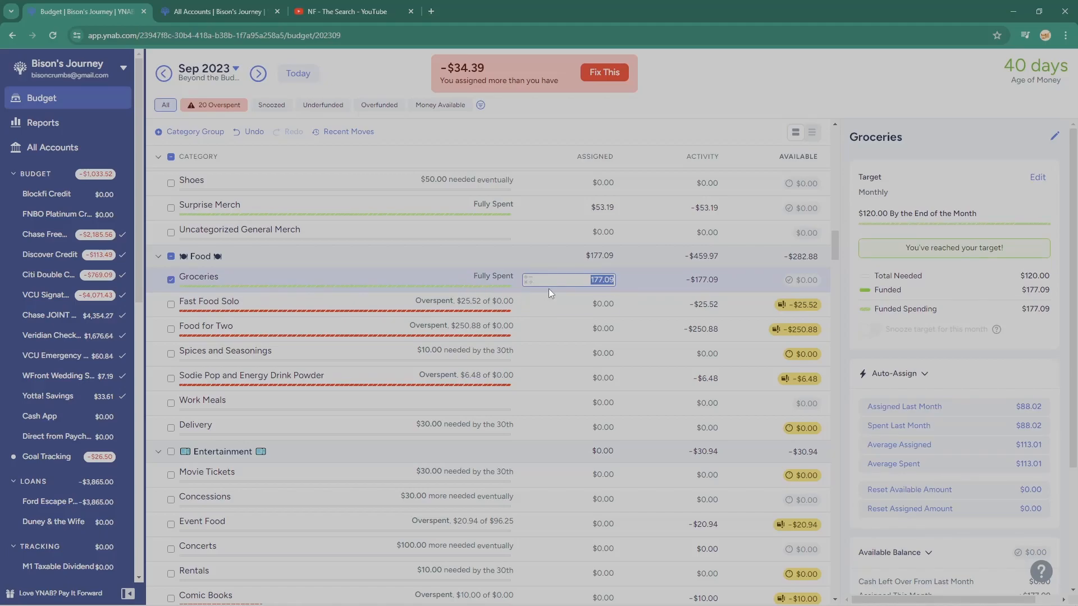
Assign $25.52 to Fast Food Solo and $250.88 to Food for Two in the Food group.
click(605, 305)
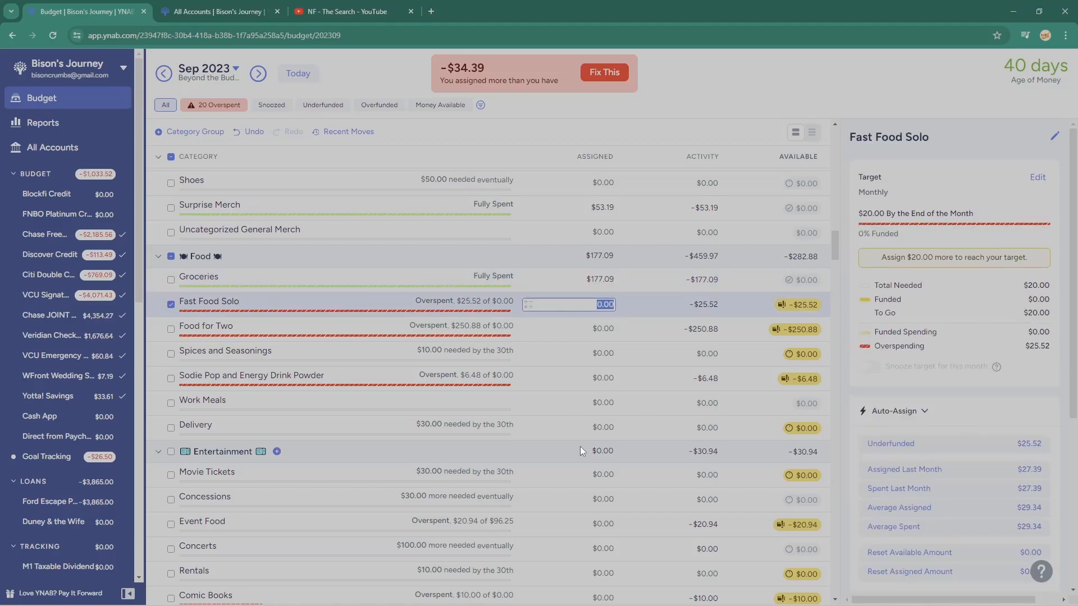
text(25.52)
key(Return)
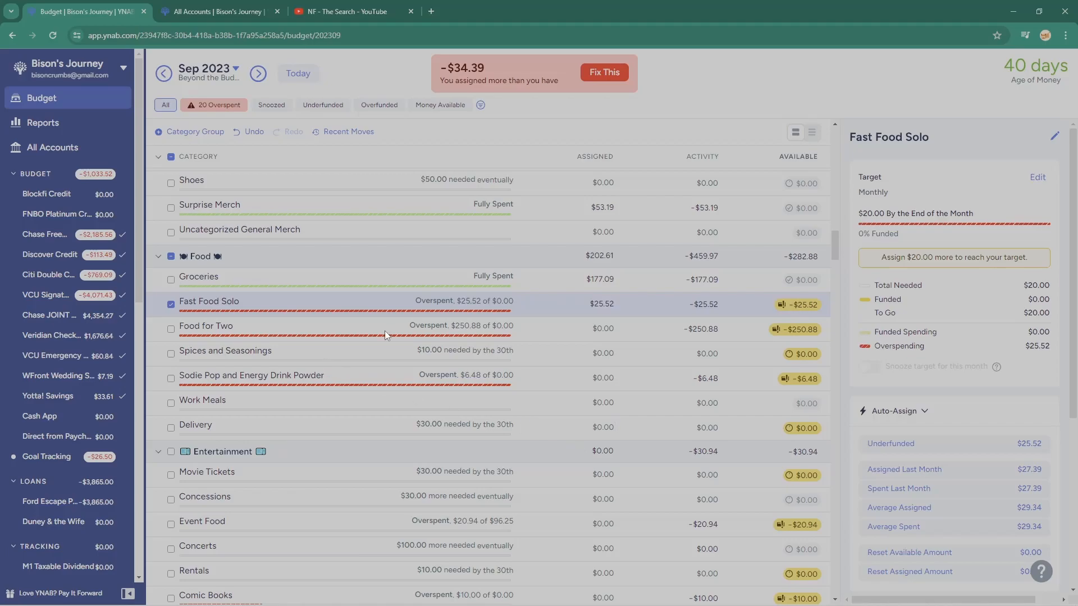
click(595, 329)
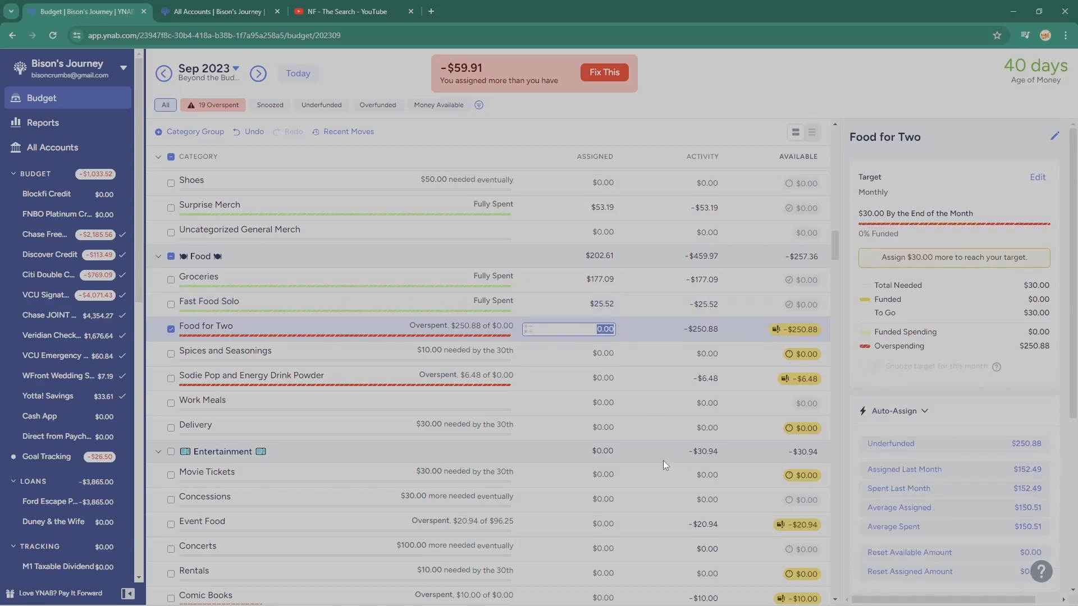
text(250.88)
key(Return)
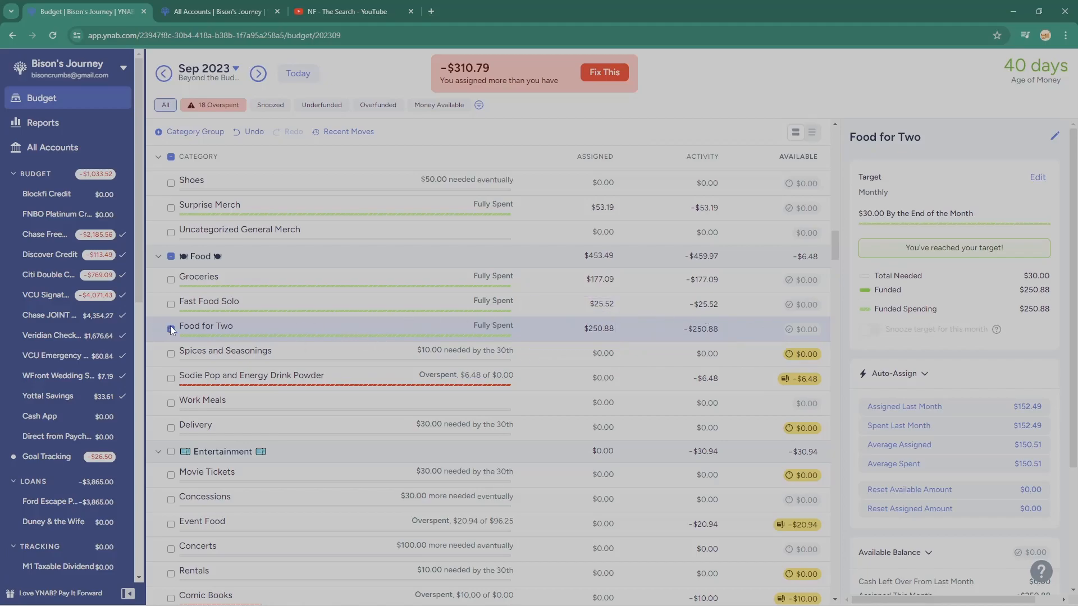
Assign $6.48 to Sodie Pop and Energy Drink Powder in the Food group.
click(569, 378)
text(6.48)
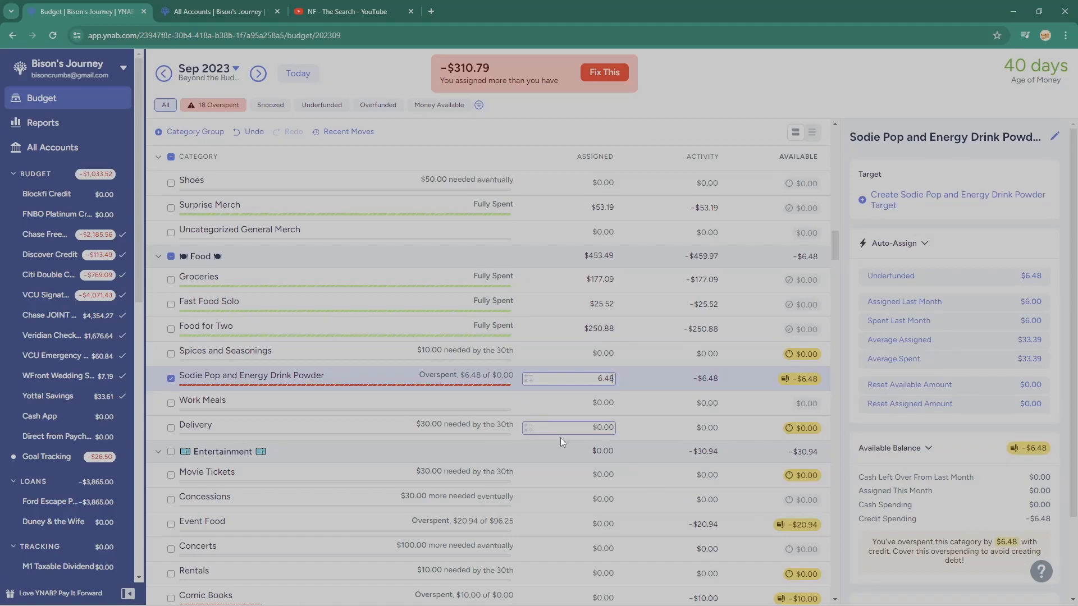
key(Return)
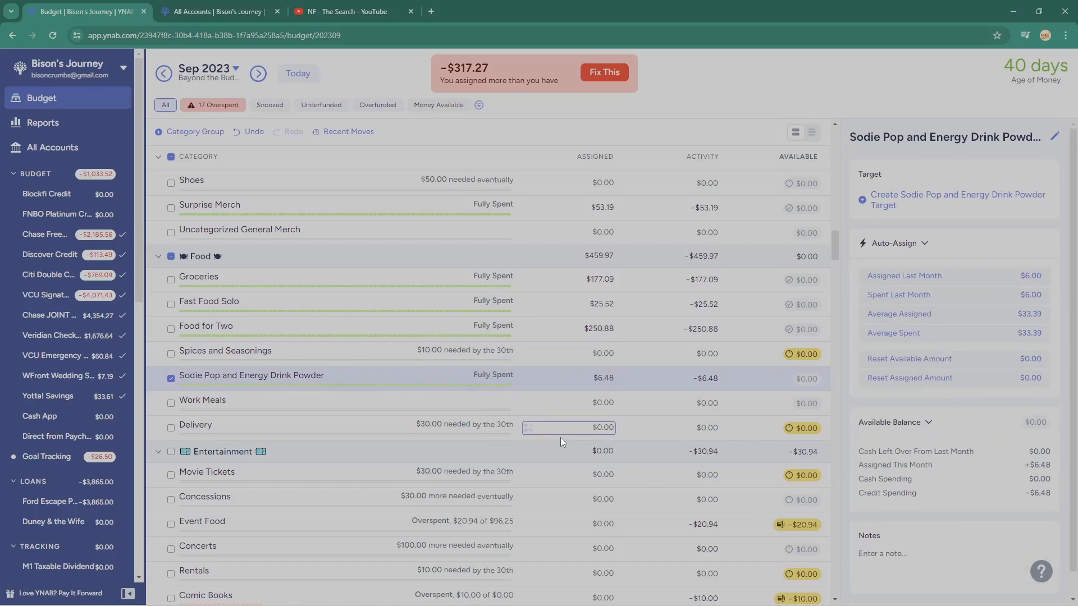
click(170, 377)
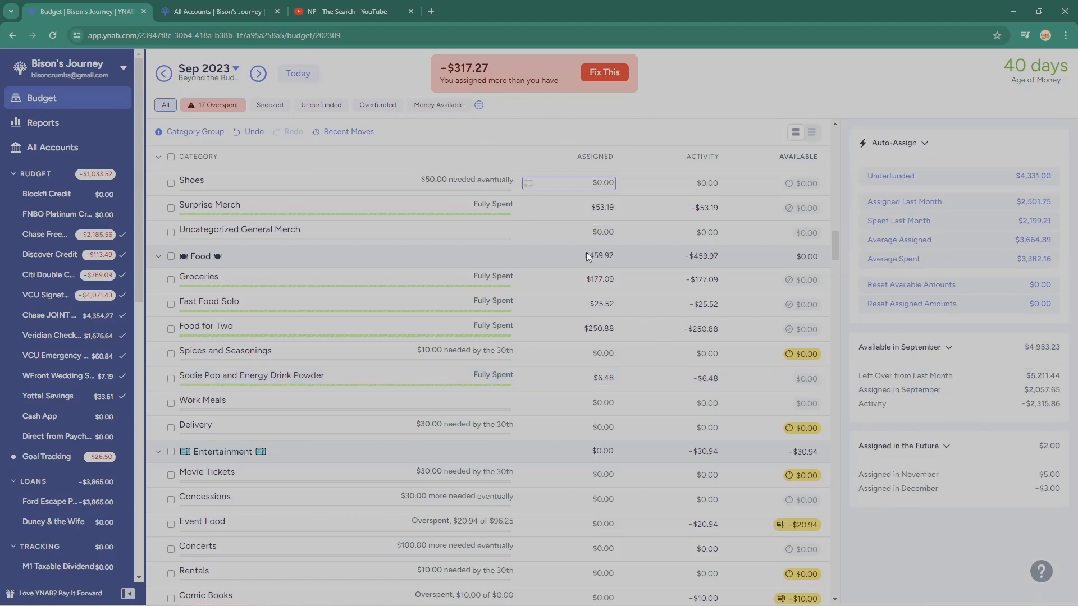
scroll(571, 280, down, 3)
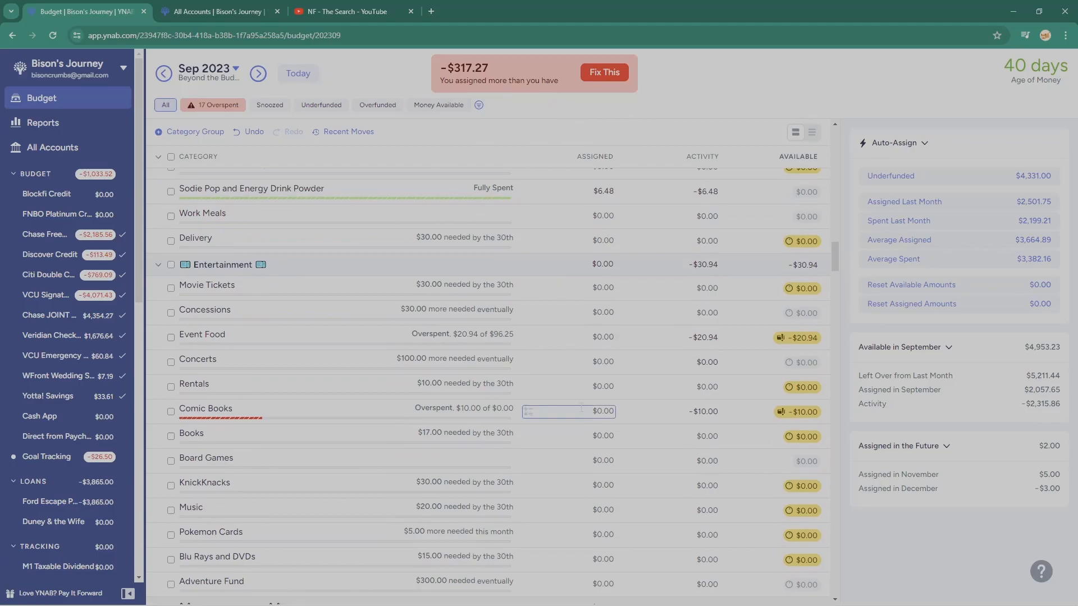
Assign $20.94 to Event Food and $10 to Comic Books in the Entertainment group.
click(567, 337)
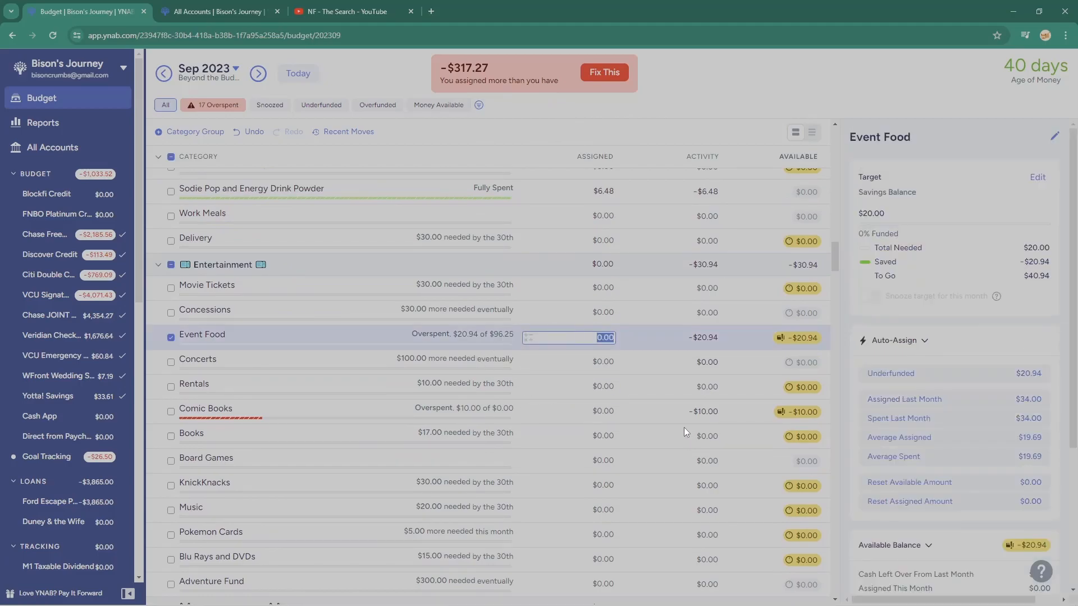
text(20.94)
key(Return)
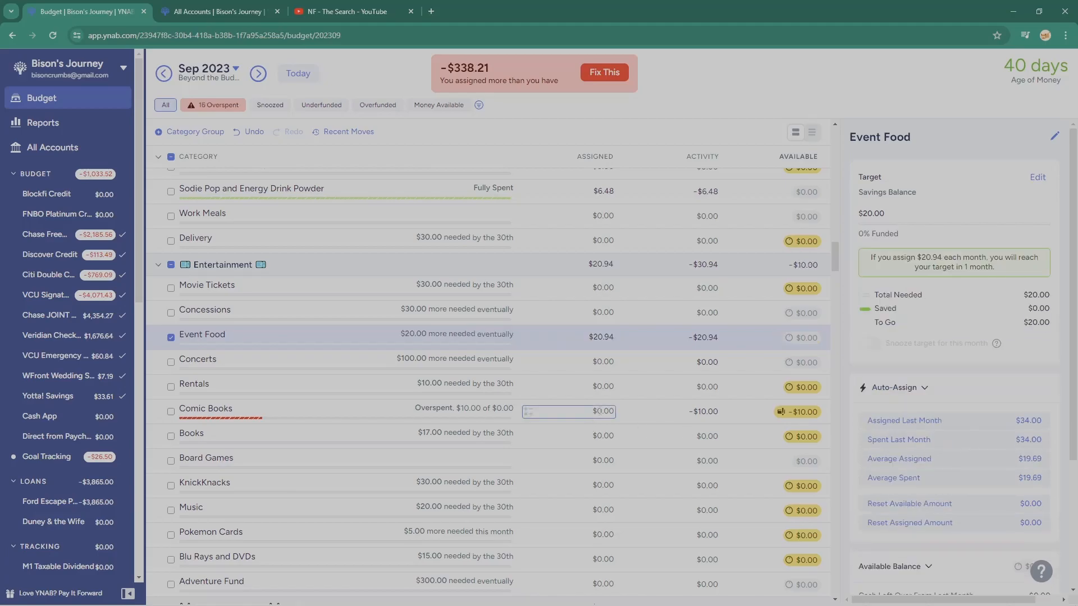
click(587, 411)
text(10)
key(Return)
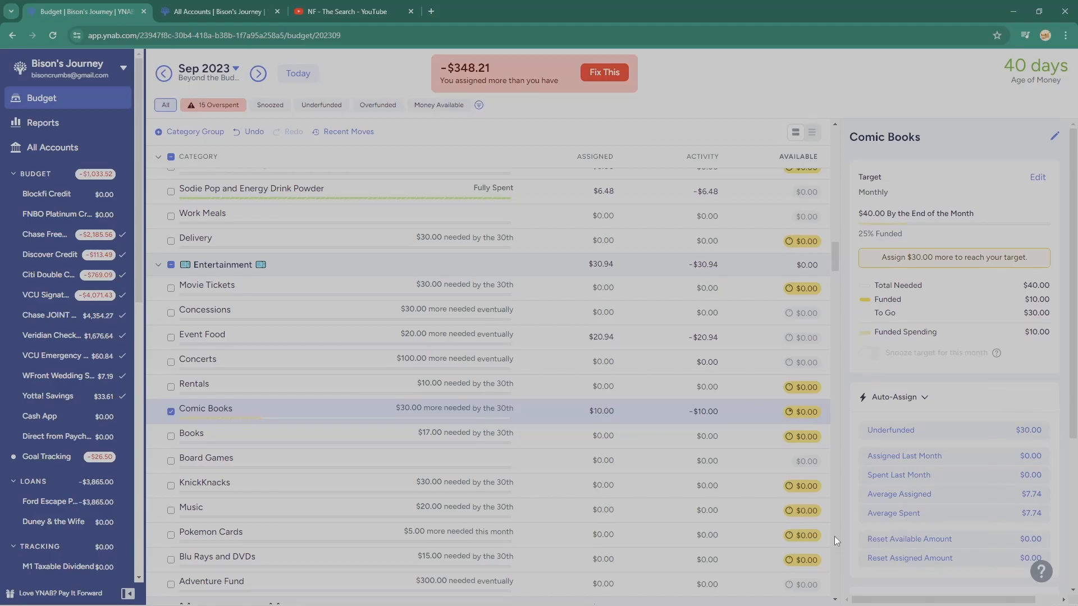
Assign $51.05 to Family Outing and $35.84 to Friend Outing in the Self Improvement group.
scroll(834, 537, down, 2)
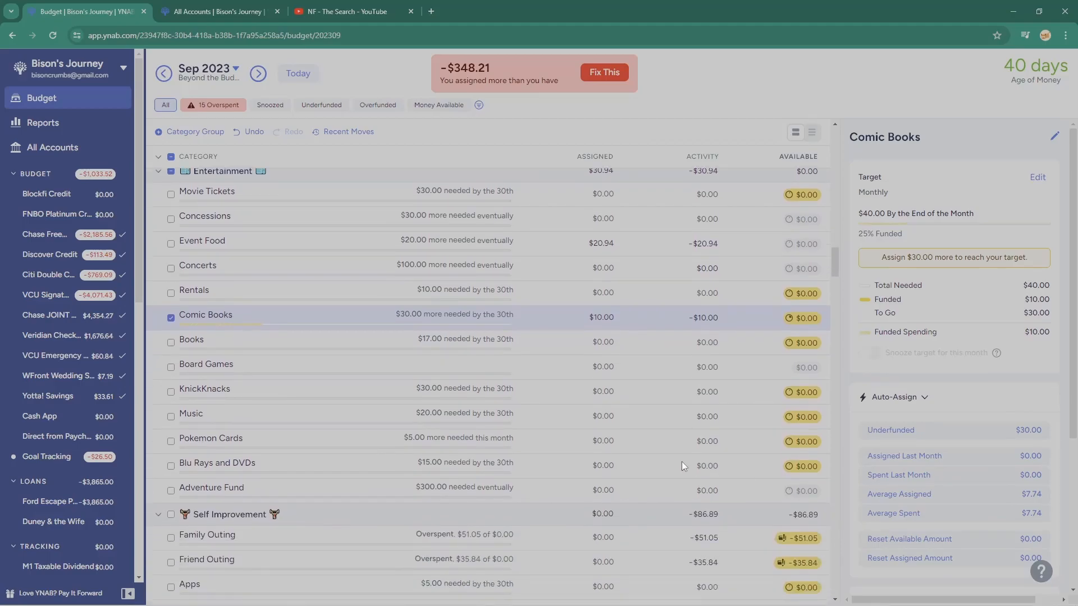
scroll(682, 461, down, 4)
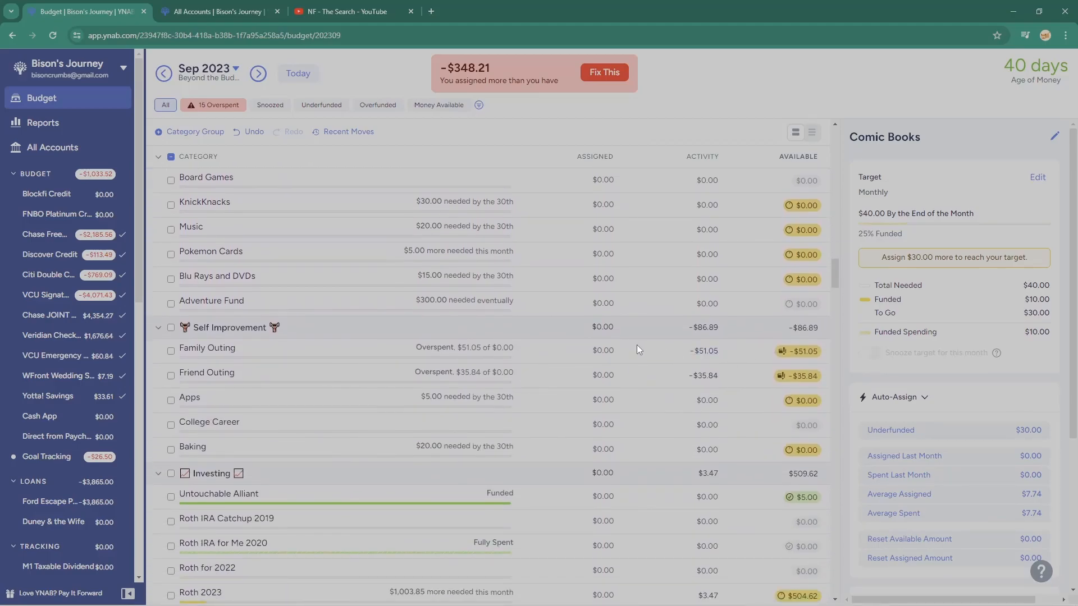
click(589, 351)
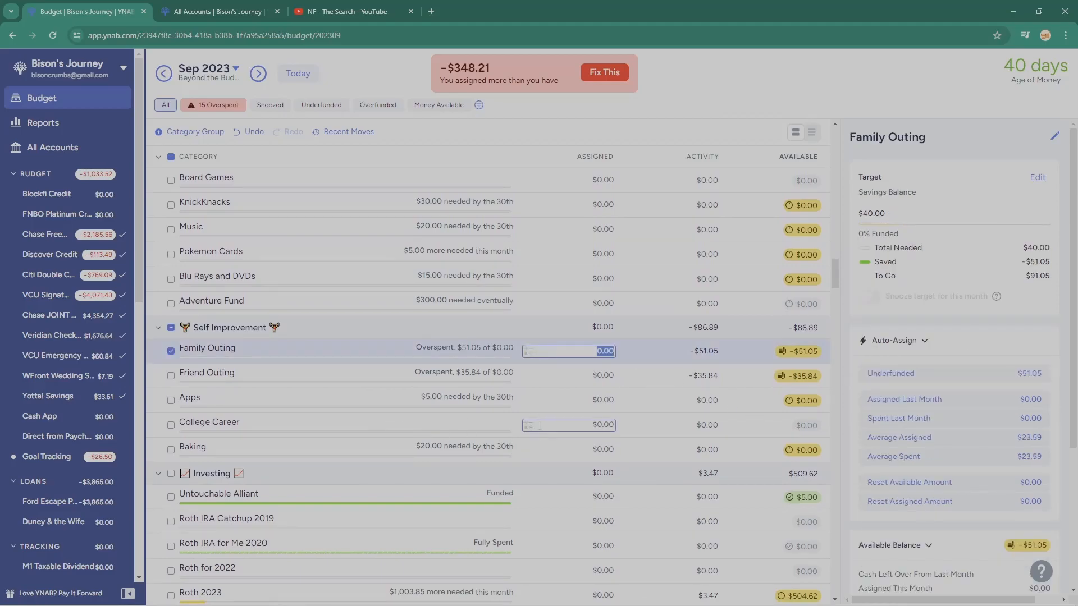
text(51.05)
key(Return)
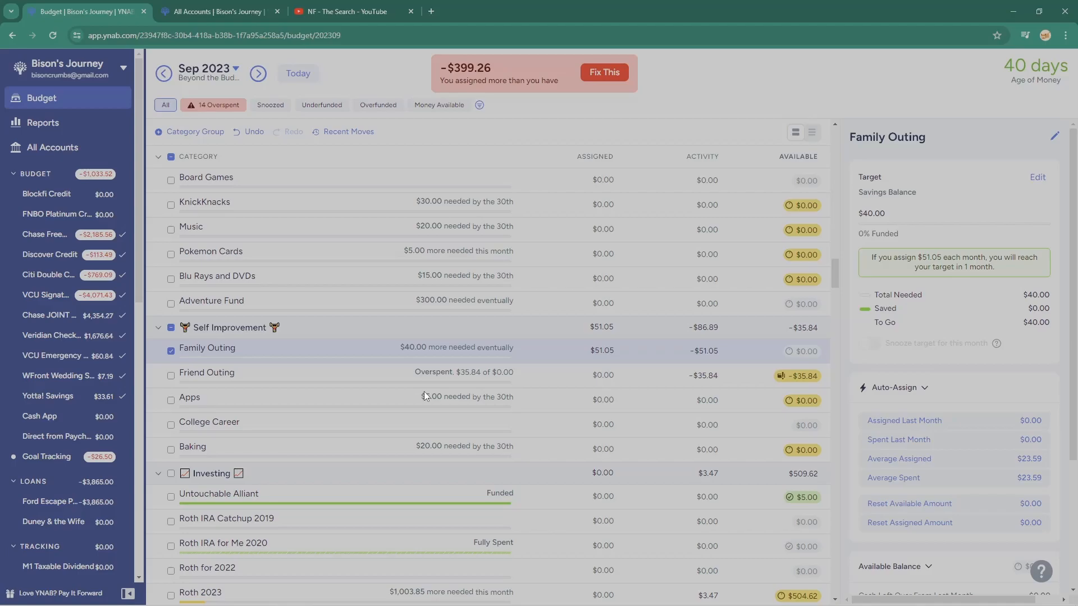
click(612, 353)
click(542, 375)
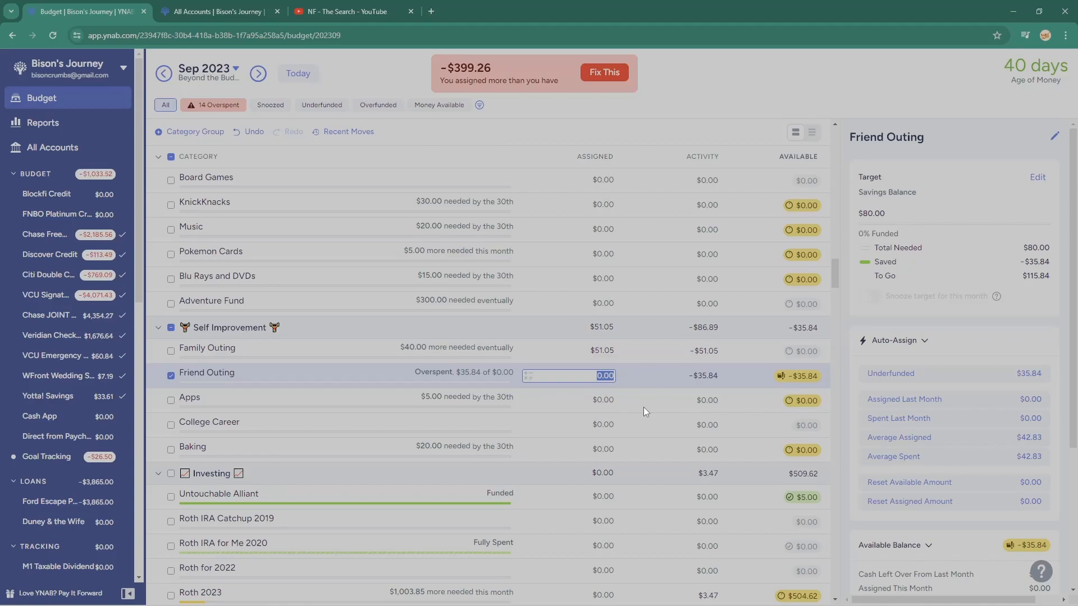
text(35.84)
key(Return)
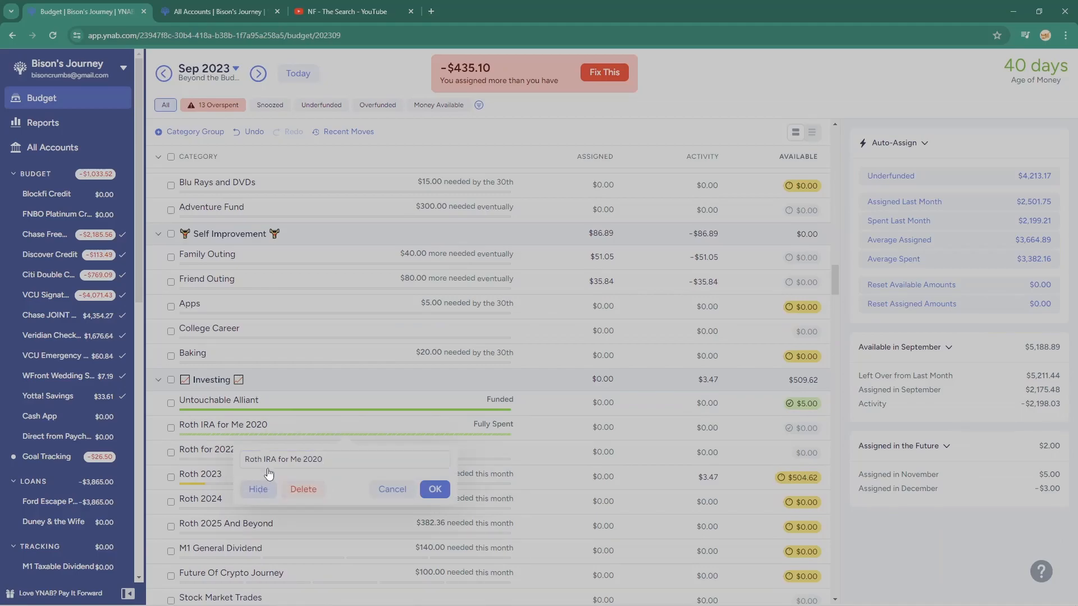
Hide the unused Roth IRA for Me 2020 and Roth for 2022 categories in the Investing group.
click(258, 432)
click(259, 432)
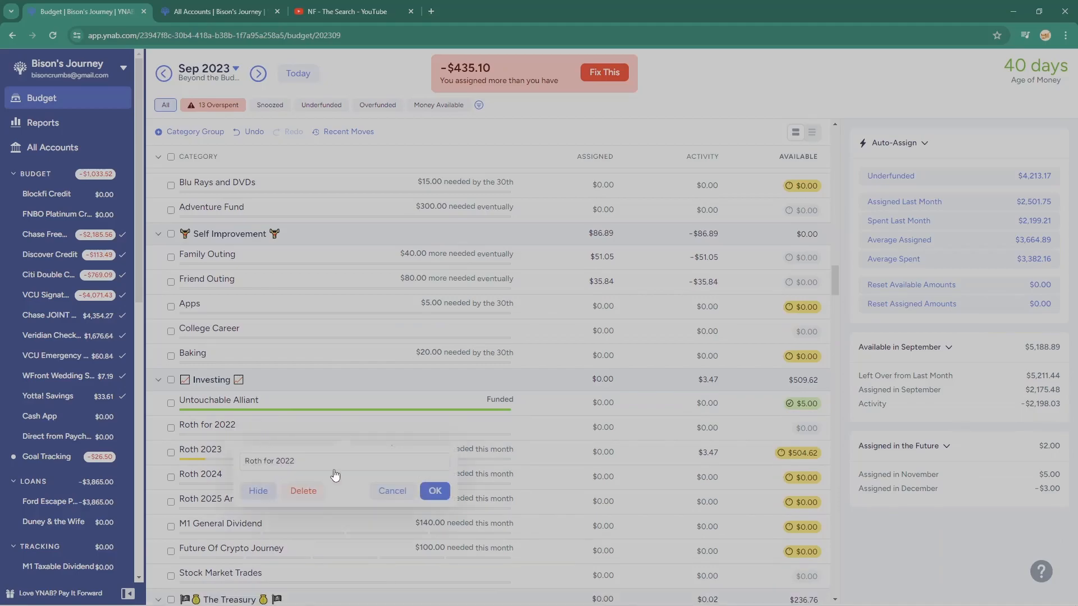
click(301, 490)
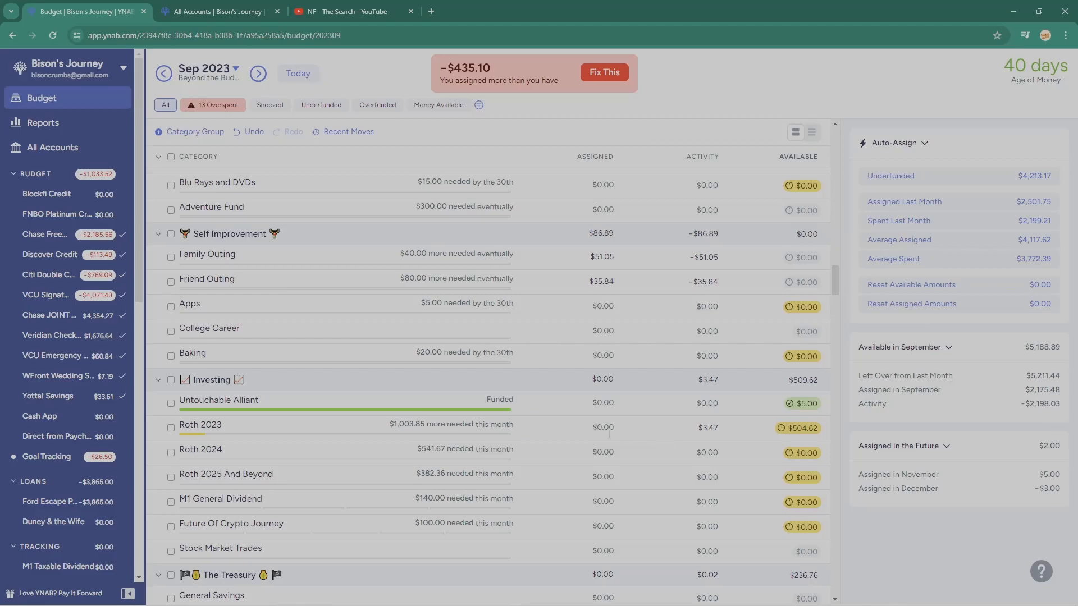
Assign $73.97 to Farmer's Market/"Groceries" and $6 to Travel Events in the Vacation and Travel group.
scroll(624, 456, down, 2)
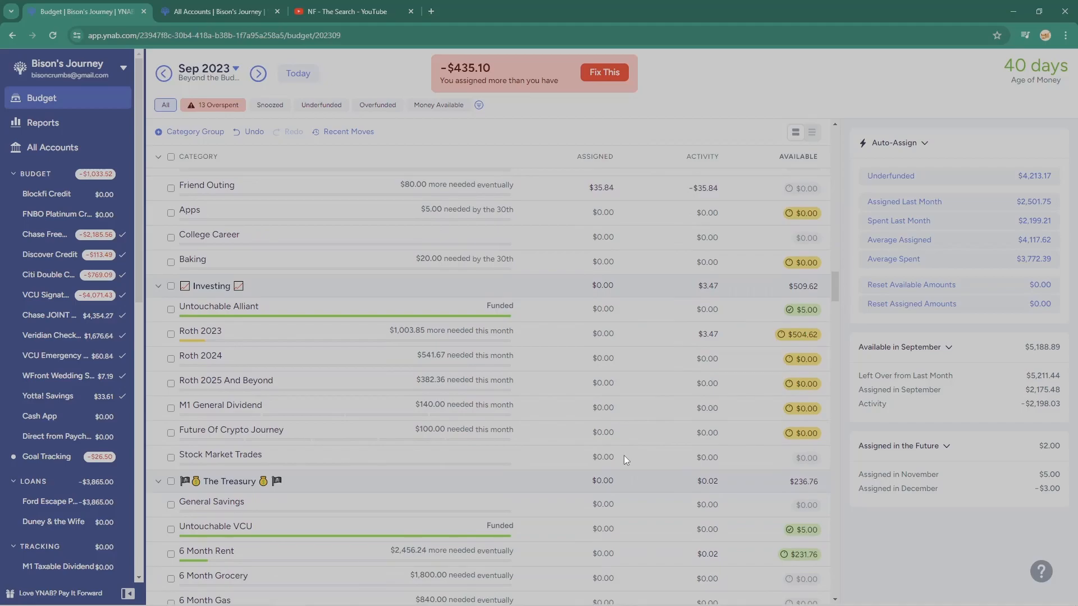
scroll(624, 456, down, 4)
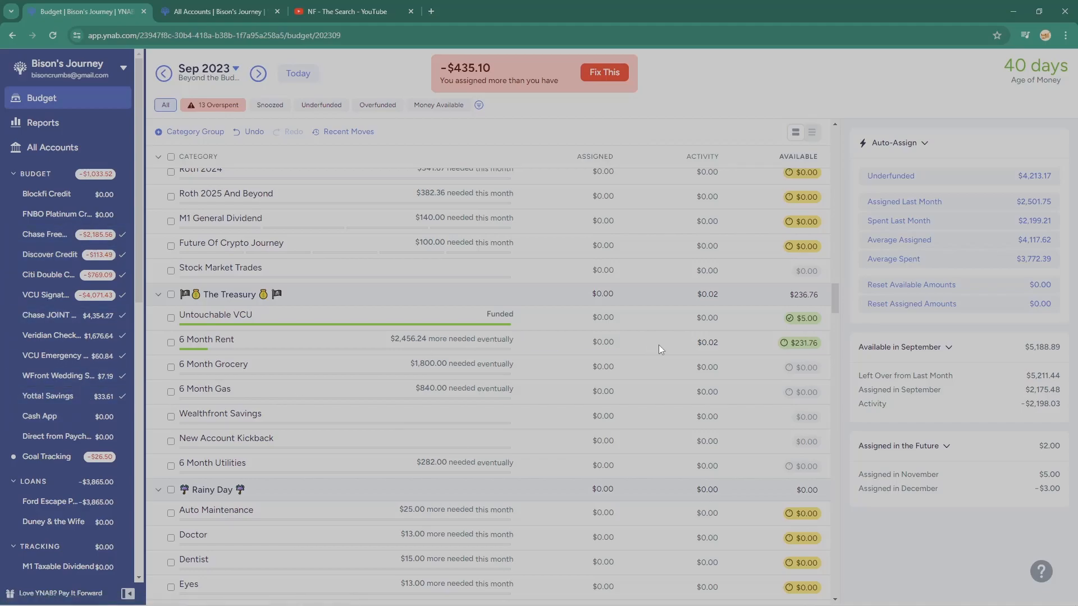
scroll(658, 346, down, 2)
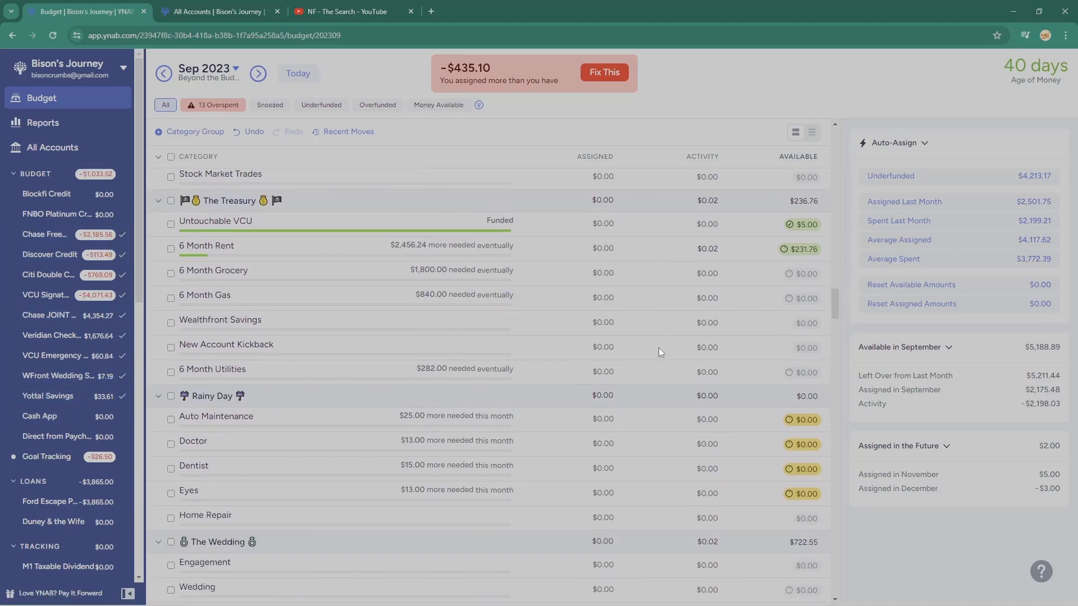
scroll(658, 348, down, 2)
scroll(659, 348, up, 2)
scroll(654, 355, down, 1)
scroll(654, 362, down, 4)
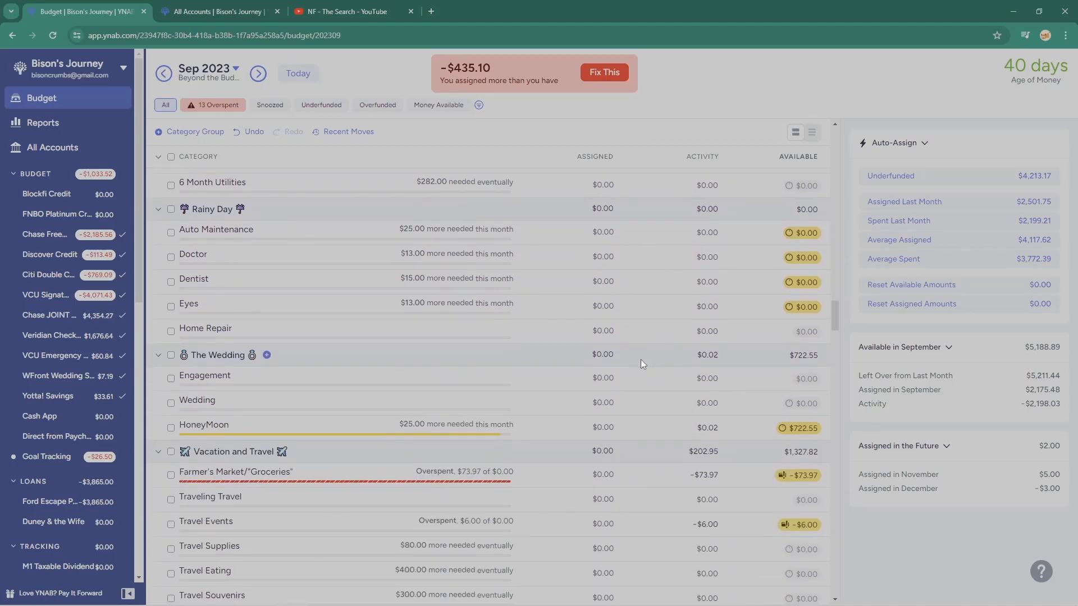
scroll(662, 340, down, 2)
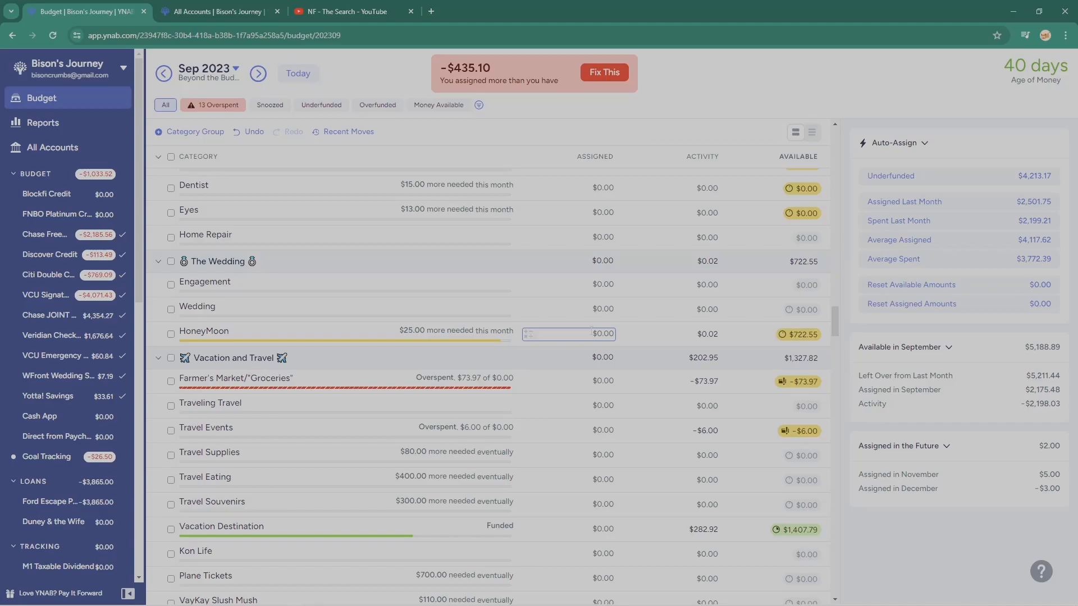
click(578, 381)
scroll(549, 409, down, 2)
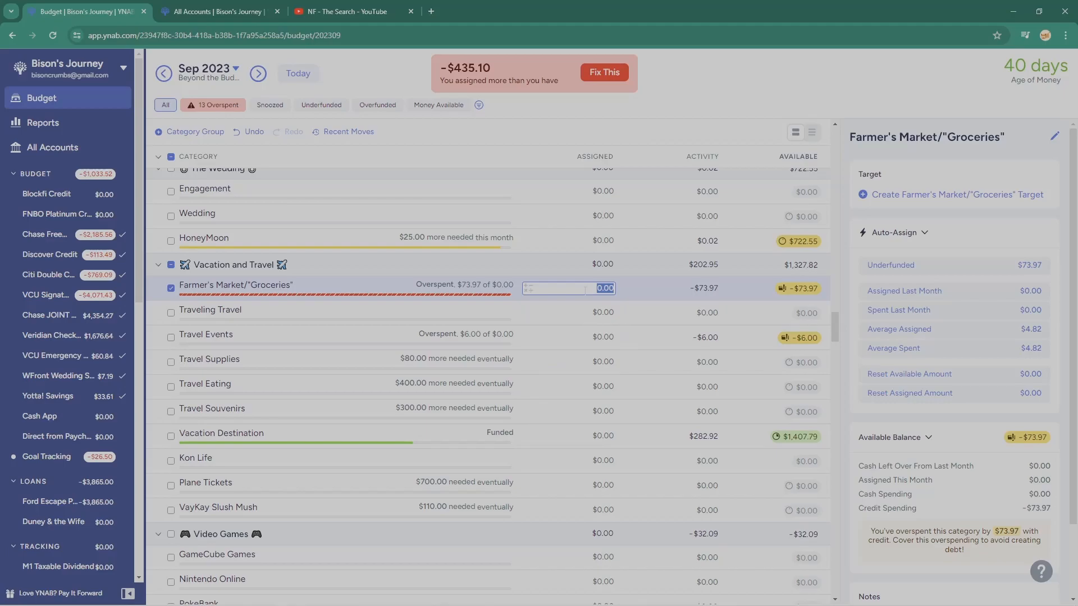
text(73.97)
key(Return)
key(Return)
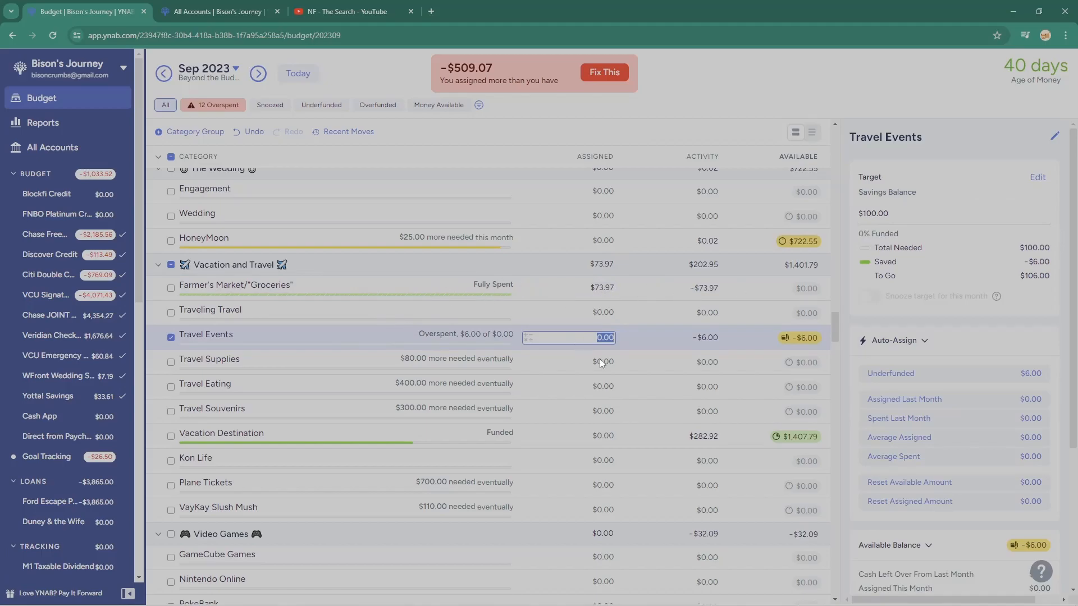
text(6)
key(Return)
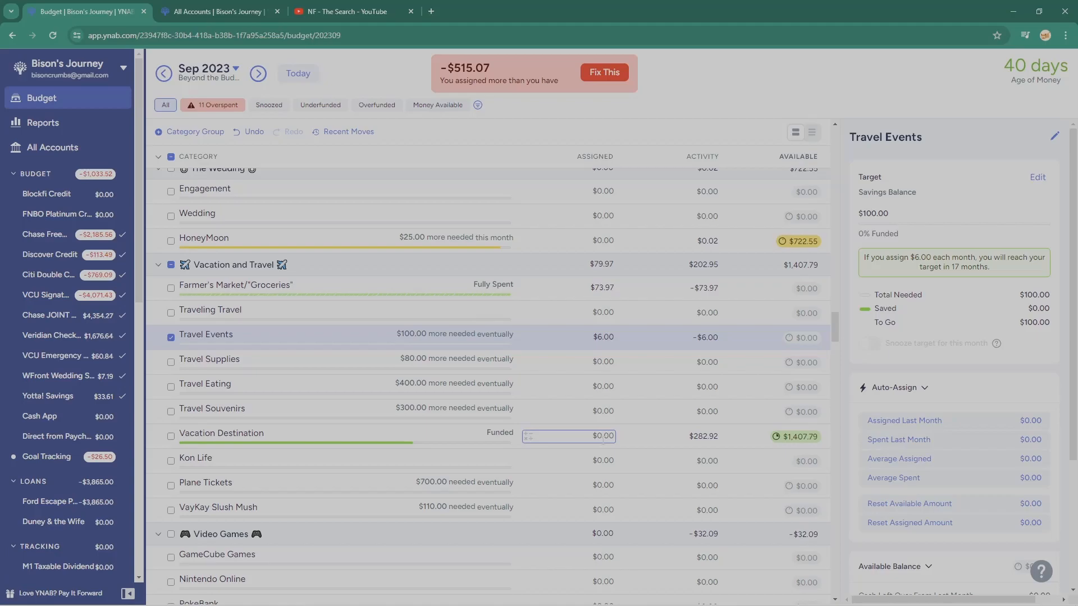
click(171, 337)
Assign $32.09 to Xbox Games in the Video Games group and deselect the category.
scroll(611, 430, down, 2)
scroll(612, 431, down, 5)
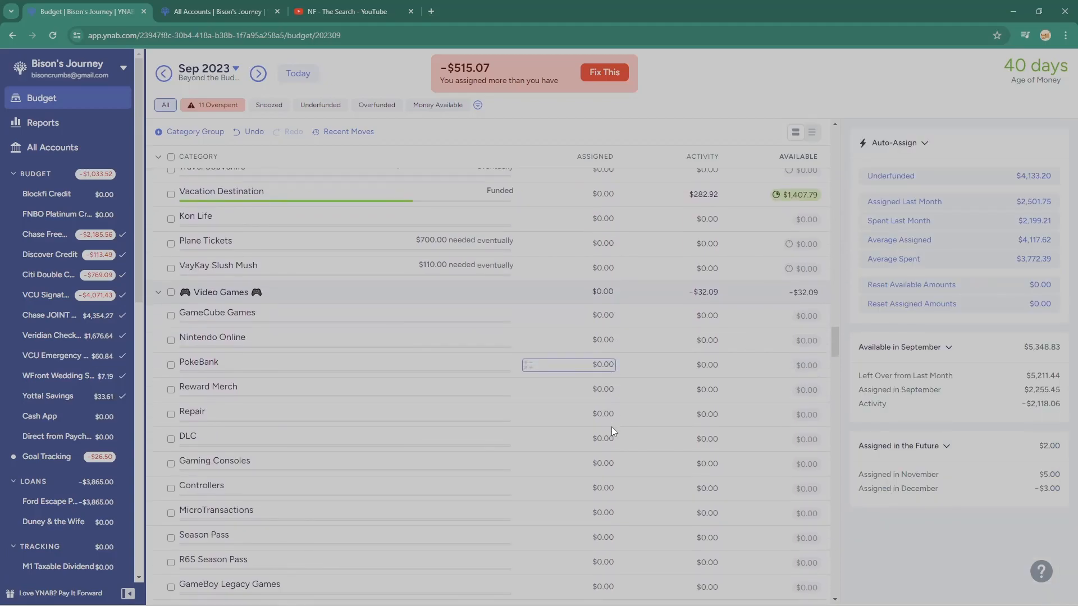
scroll(597, 433, down, 3)
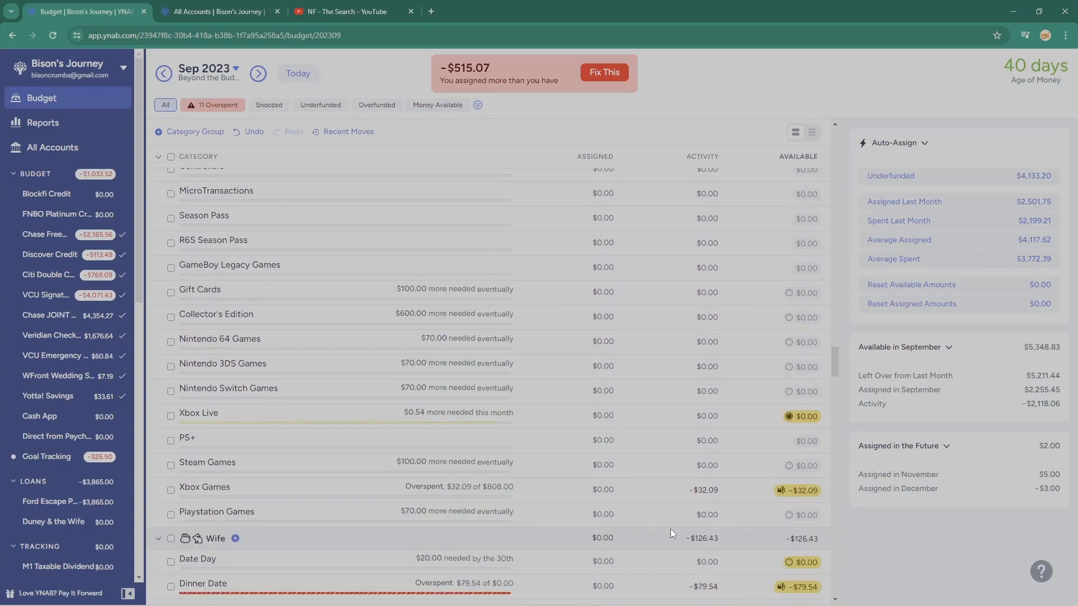
click(597, 489)
text(32.09)
key(Return)
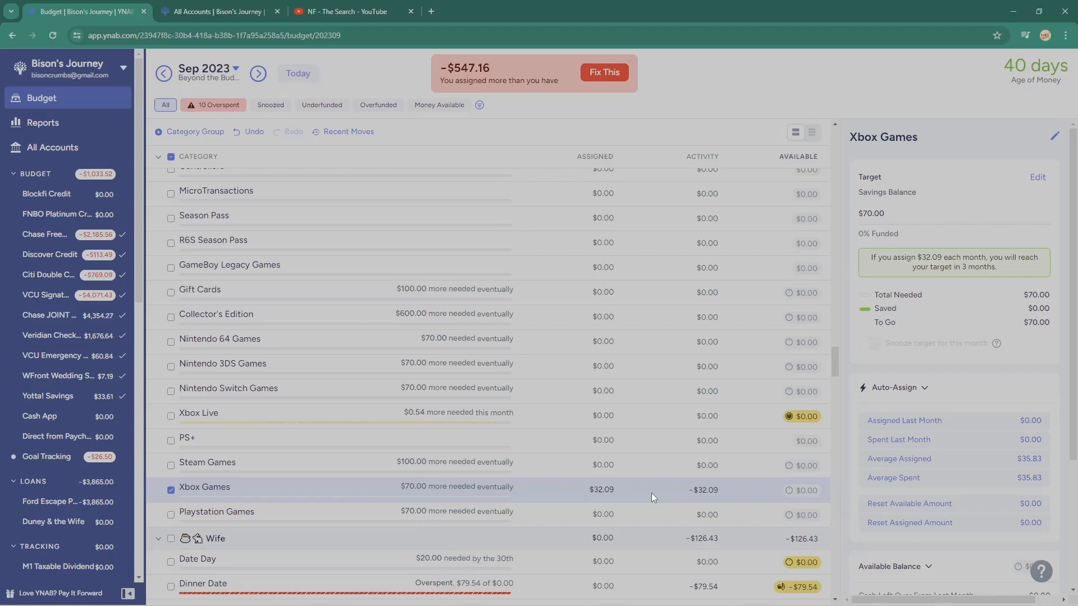
click(173, 488)
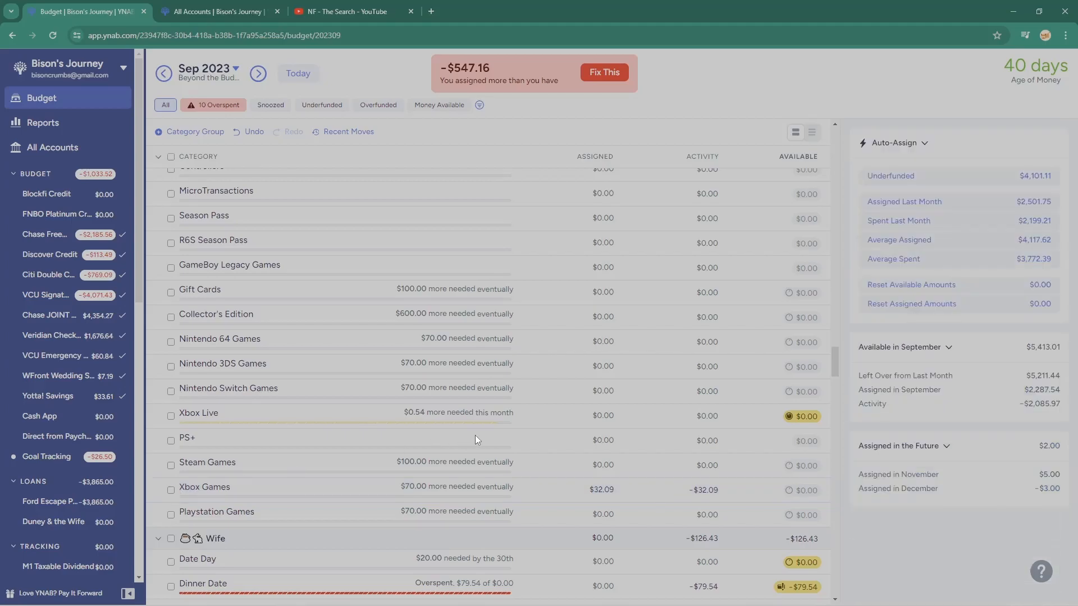
Assign $79.54 to Dinner Date and $46.89 to Extra Love in the Wife group.
scroll(558, 461, up, 5)
scroll(558, 461, down, 5)
scroll(559, 483, down, 3)
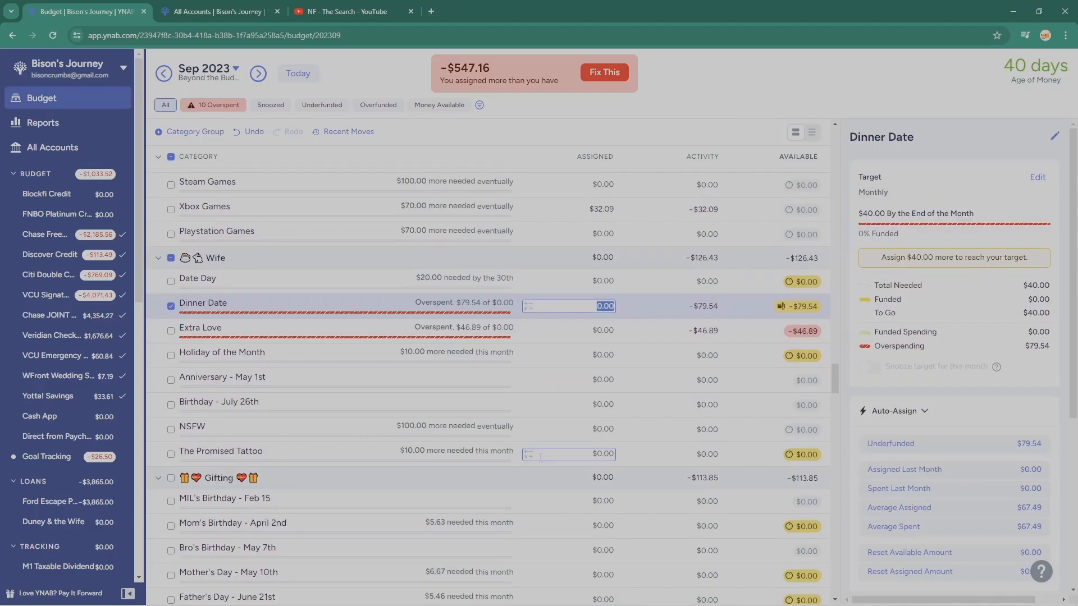
text(78)
text(.)
text(54)
key(Return)
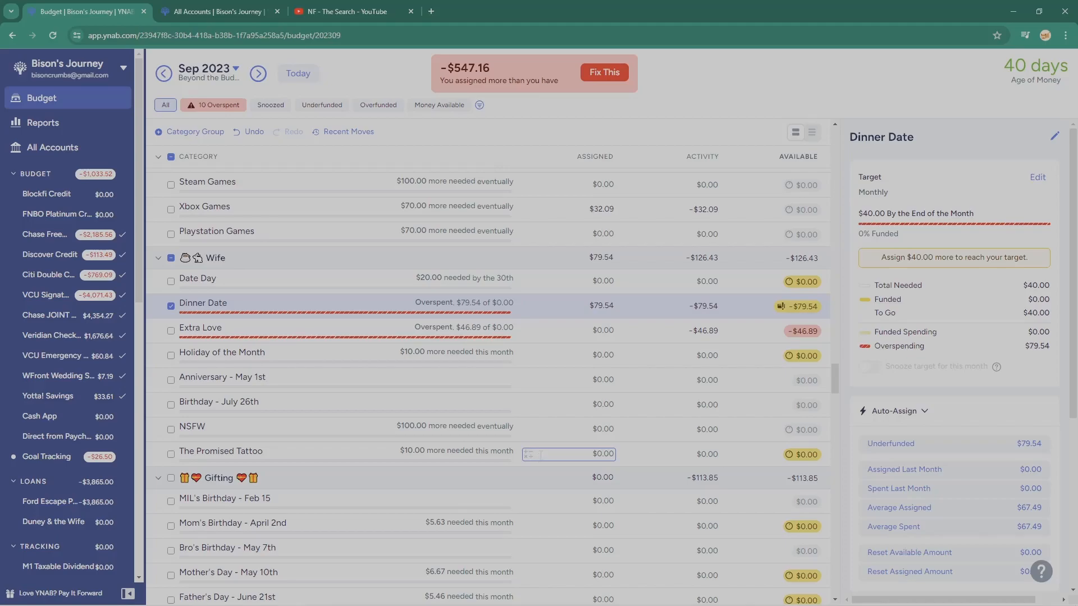
text(46.89)
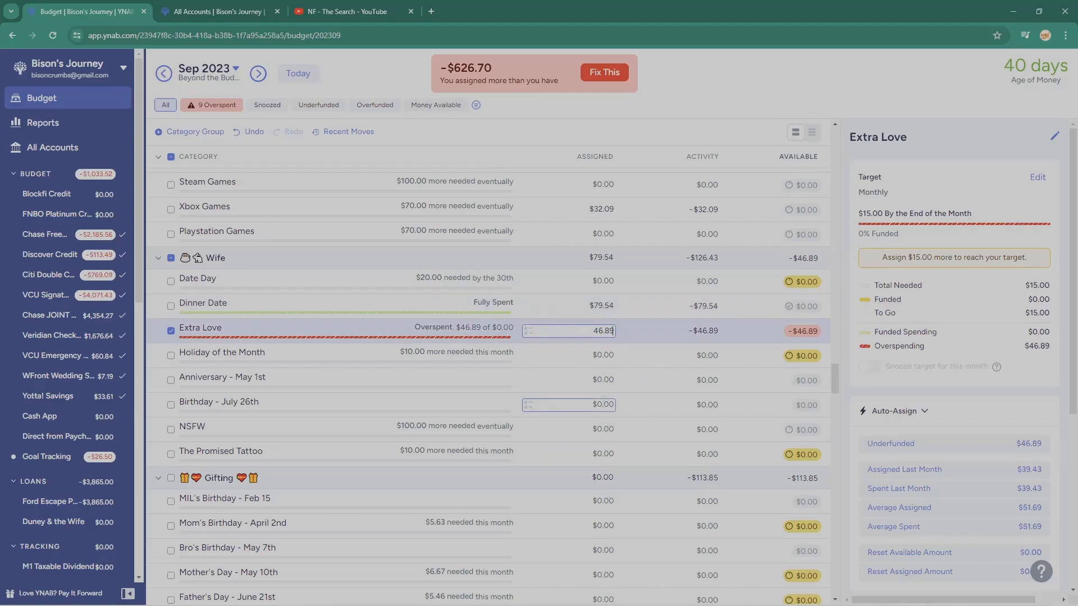
key(Return)
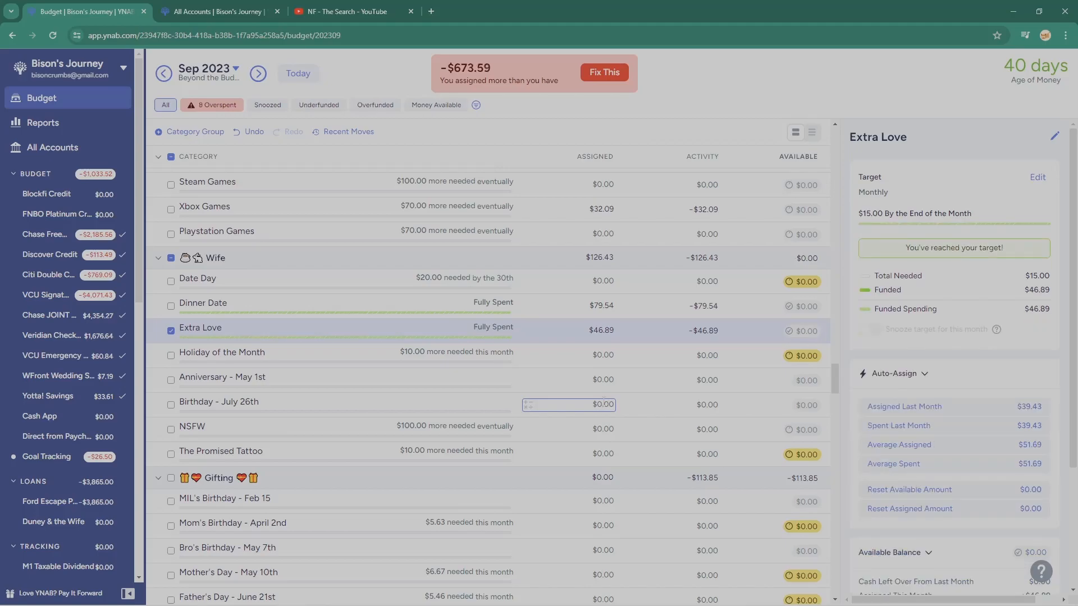
Assign $56.92 to the Niece 3 Birthday category and $56.93 to the Niece 2 Birthday category in the Gifting group.
scroll(609, 470, down, 3)
scroll(636, 477, down, 2)
click(595, 366)
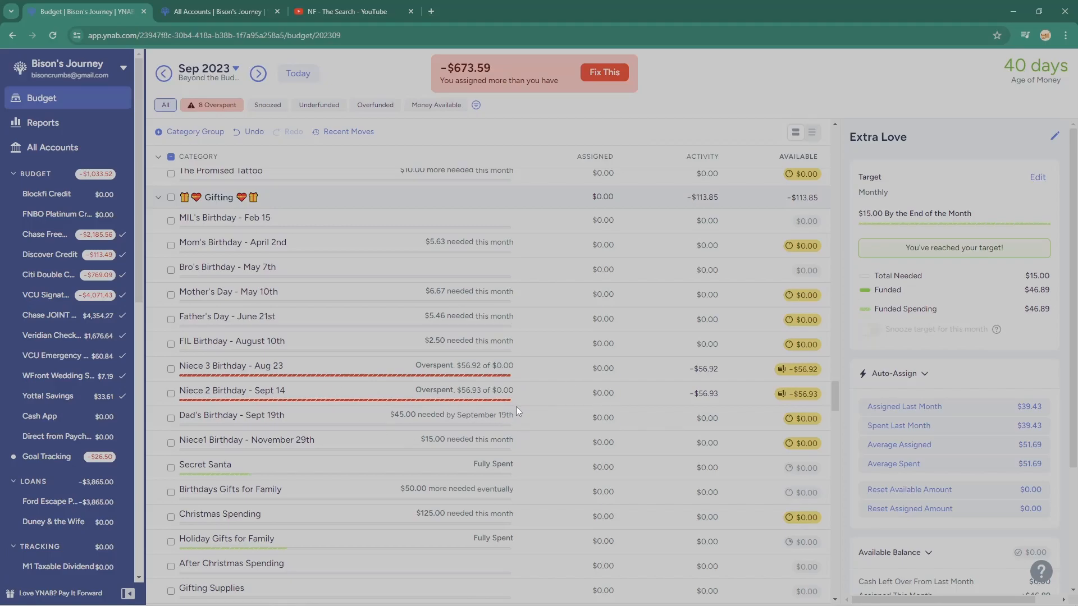
click(578, 372)
text(26.9)
key(BackSpace)
key(BackSpace)
key(BackSpace)
key(BackSpace)
text(56.92)
key(Return)
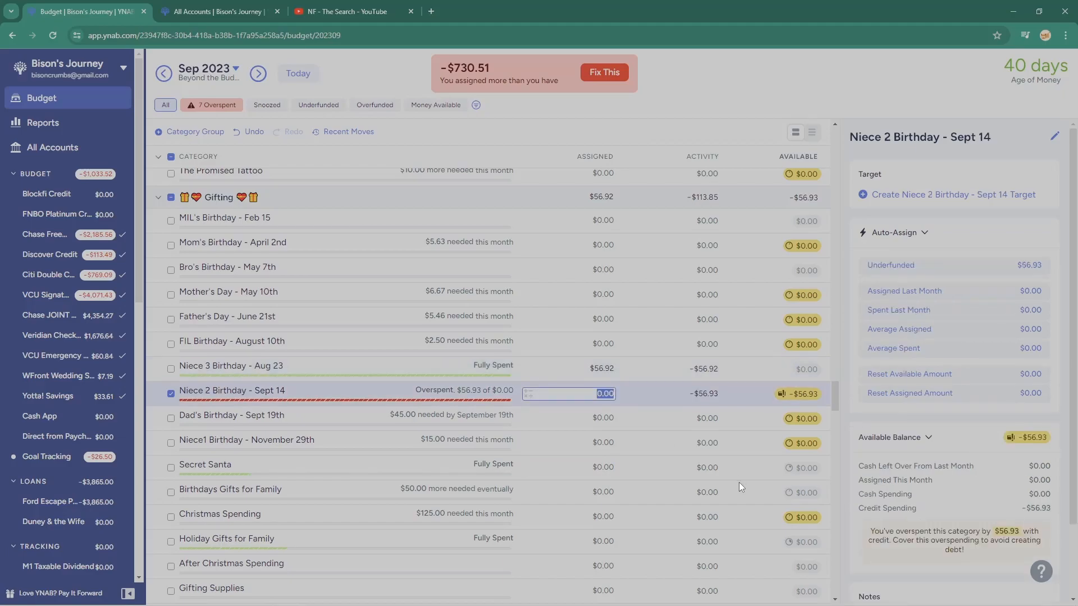
text(56.92)
key(BackSpace)
text(3)
key(Return)
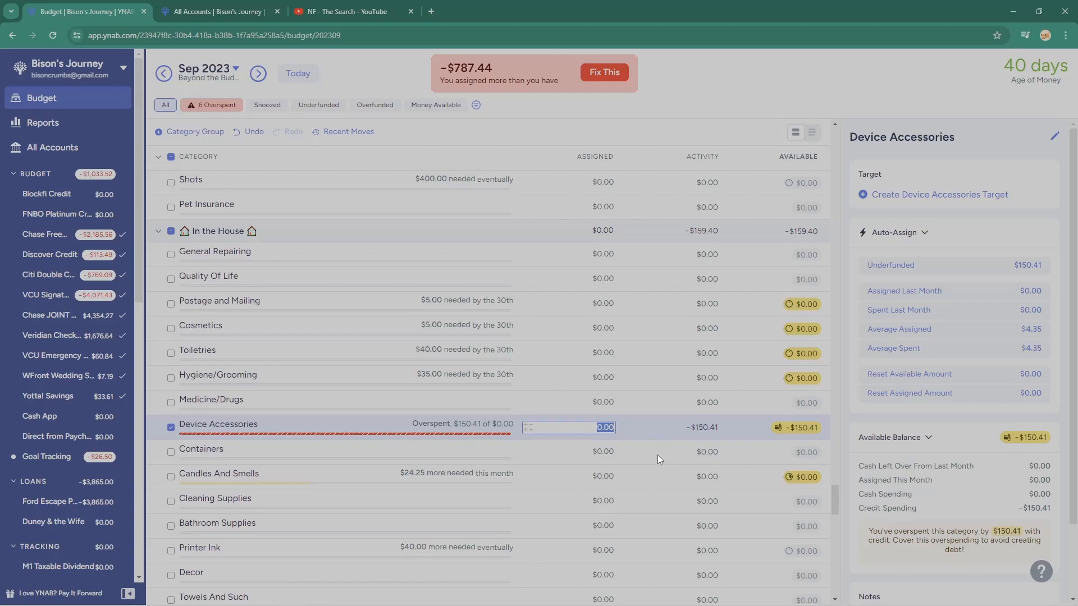
Assign $150.41 to Device Accessories and $8.99 to Appliances in the In the House group.
text(150.41)
key(Return)
scroll(658, 455, down, 5)
click(649, 469)
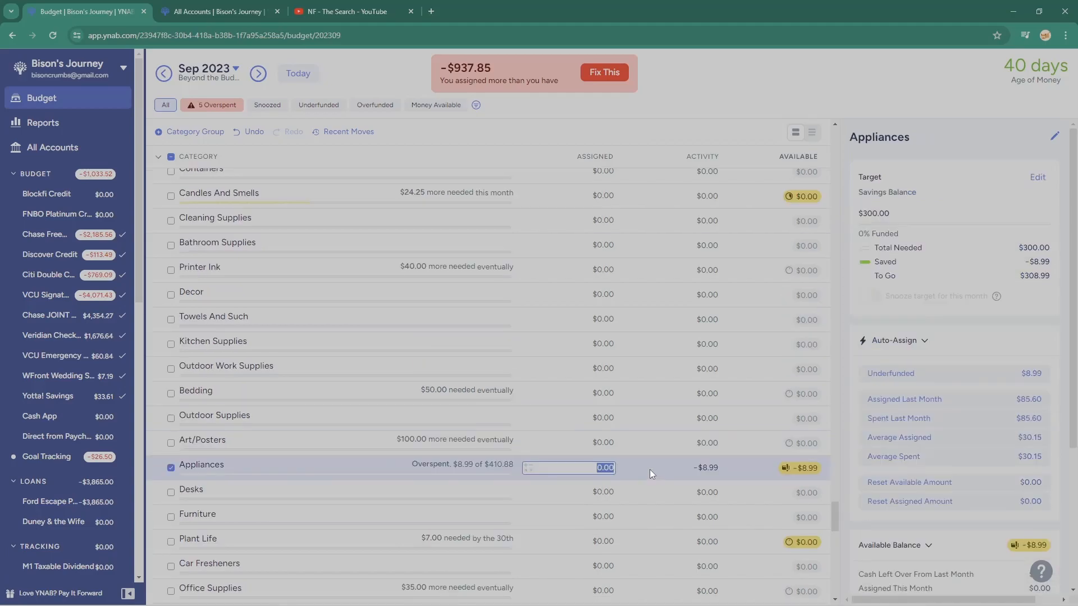
text(8.99)
key(Return)
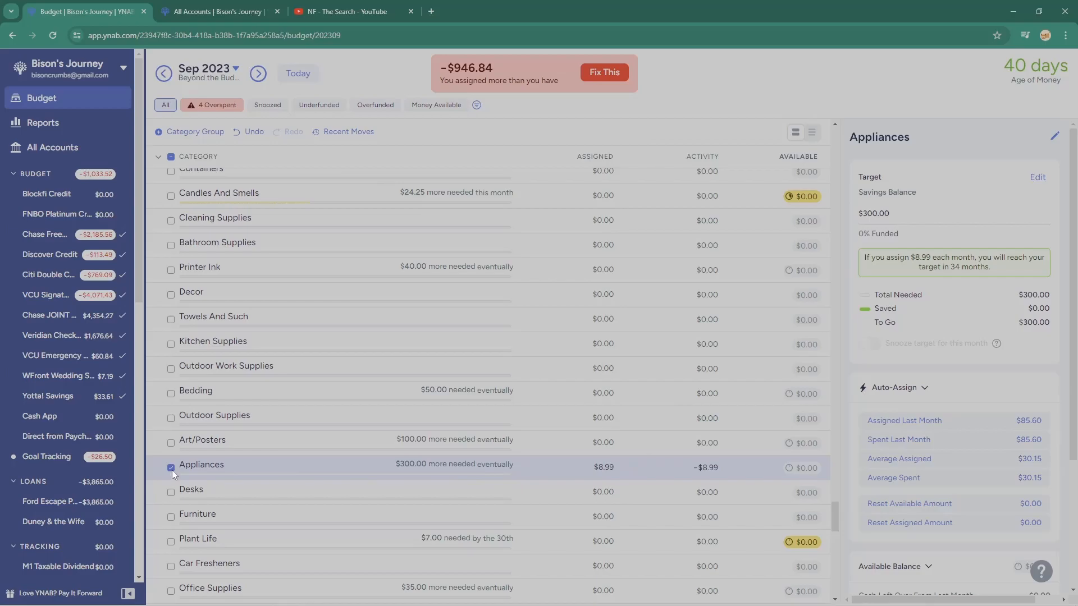
click(172, 469)
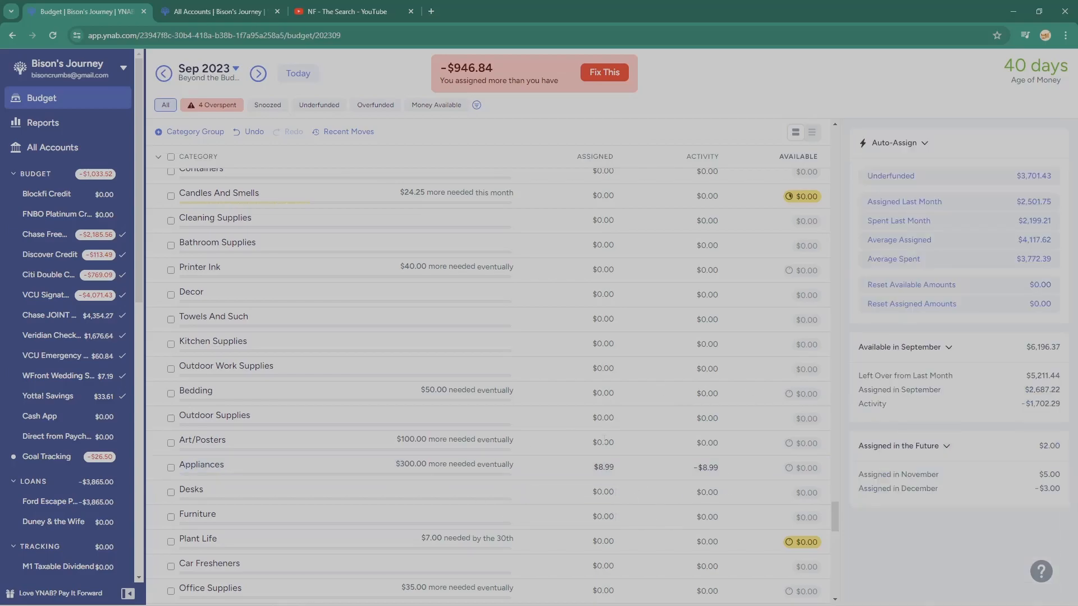
Assign $25.88 to the Charity category in the Contributions for a Cause group.
scroll(649, 473, down, 3)
scroll(649, 474, down, 3)
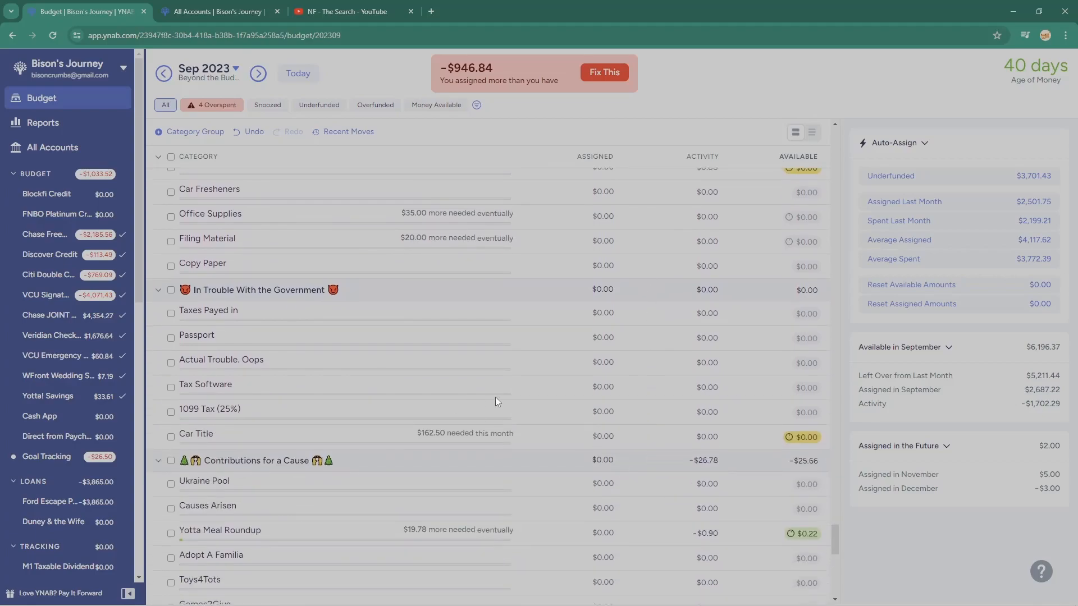
scroll(561, 387, down, 6)
scroll(610, 351, up, 2)
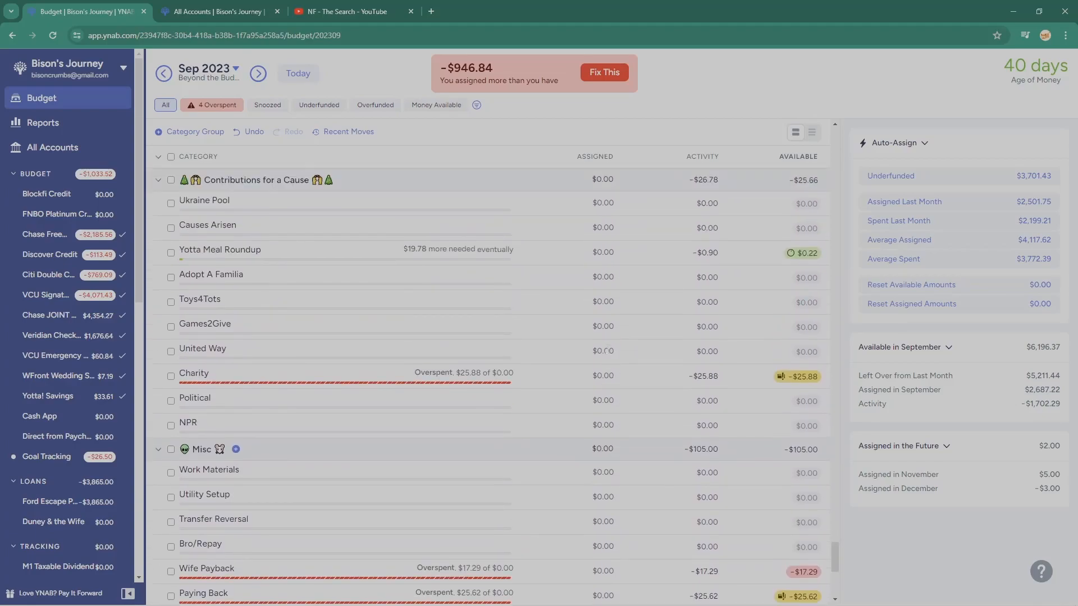
click(621, 376)
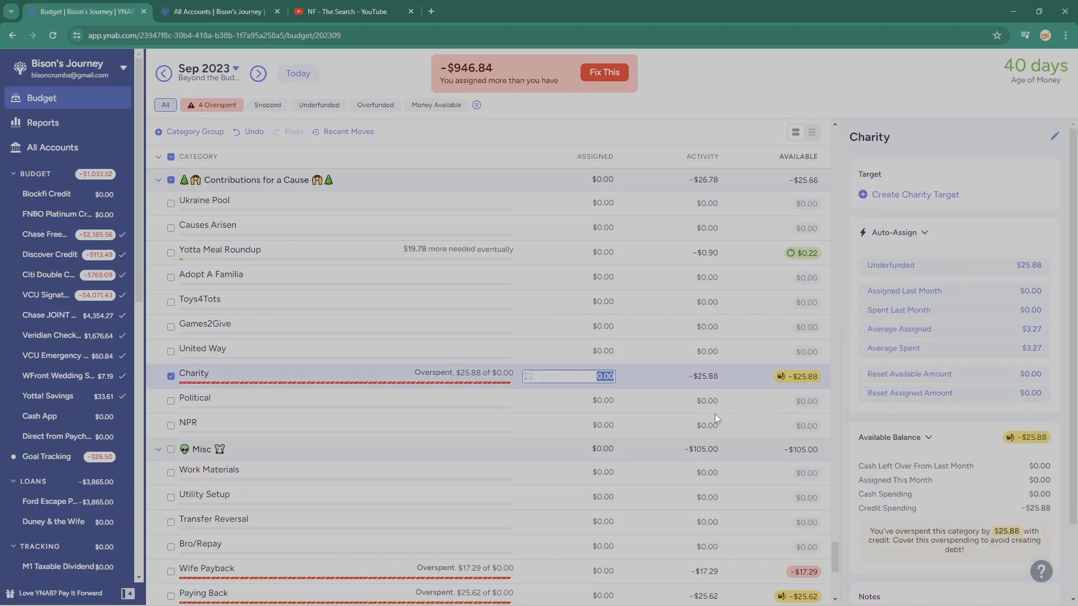
text(25.88)
key(Return)
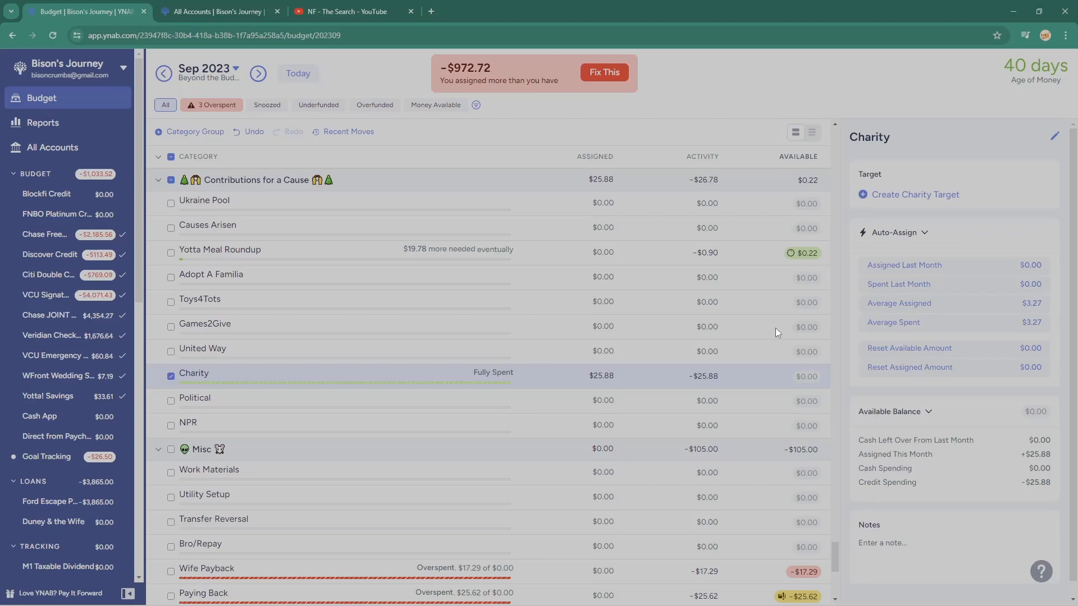
Assign $17.29 to the overspent Wife Payback category in the Misc group.
scroll(579, 473, down, 1)
click(578, 474)
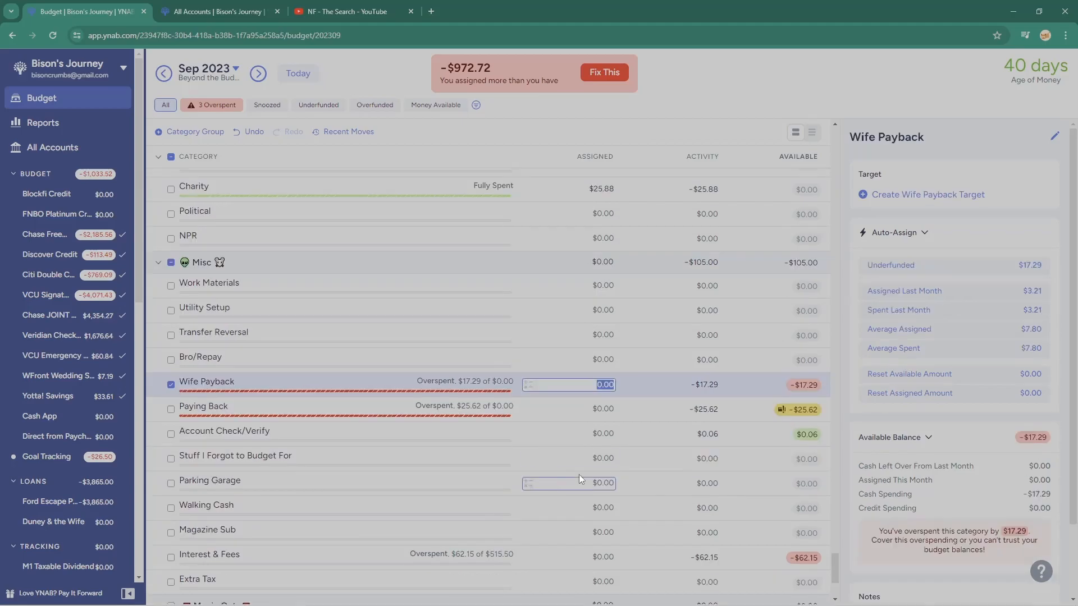
scroll(578, 474, down, 2)
text(17.29)
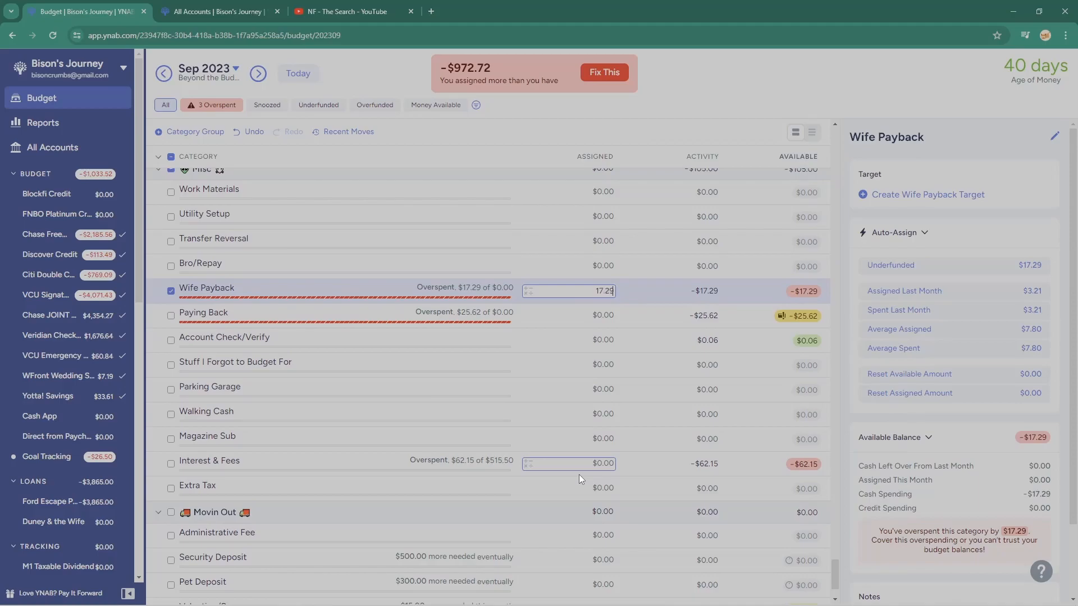
key(Return)
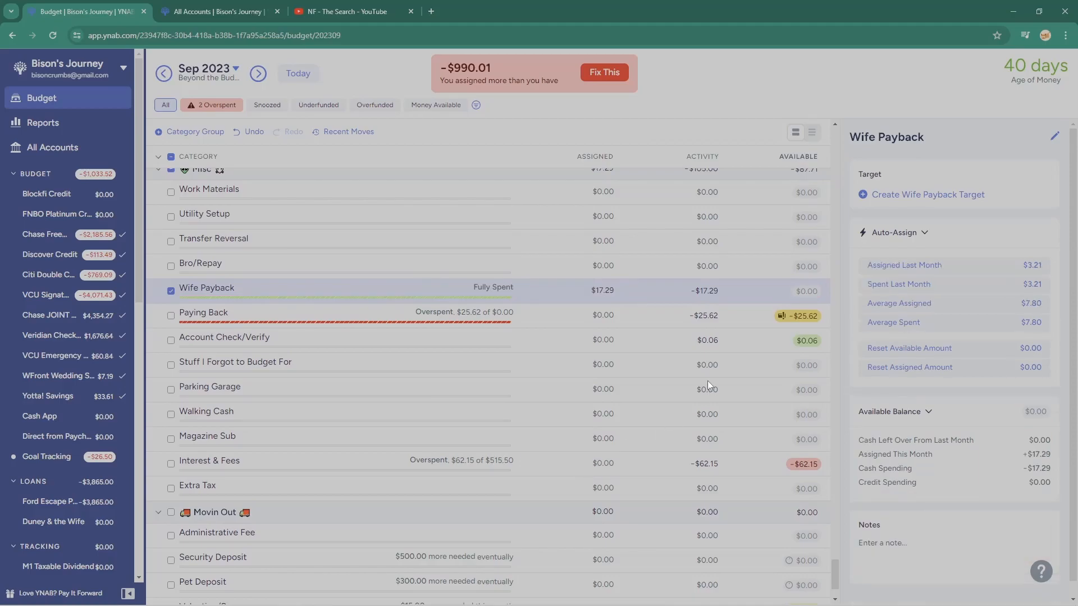
Assign $25.62 to Paying Back and -$0.06 to Account Check/Verify in the Misc group, leaving no category selected.
click(601, 310)
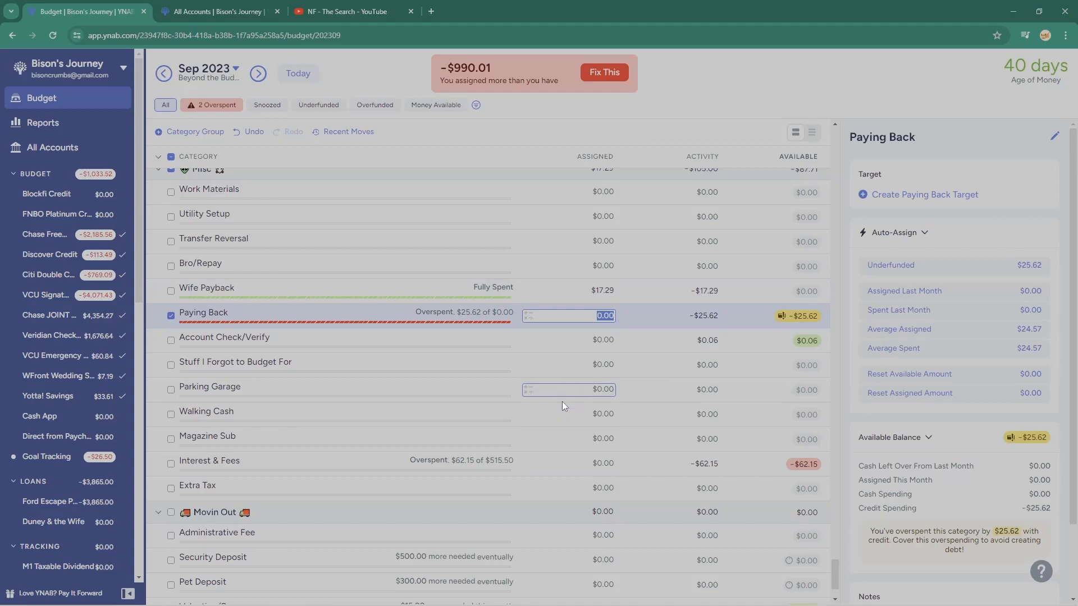
text(25.62)
key(Return)
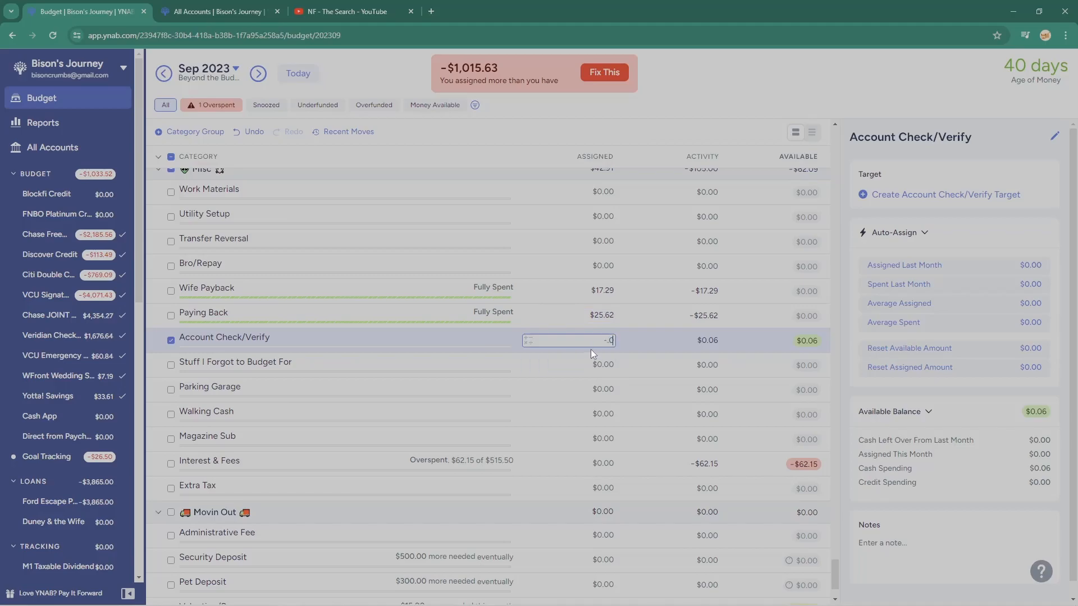
key(Return)
click(172, 341)
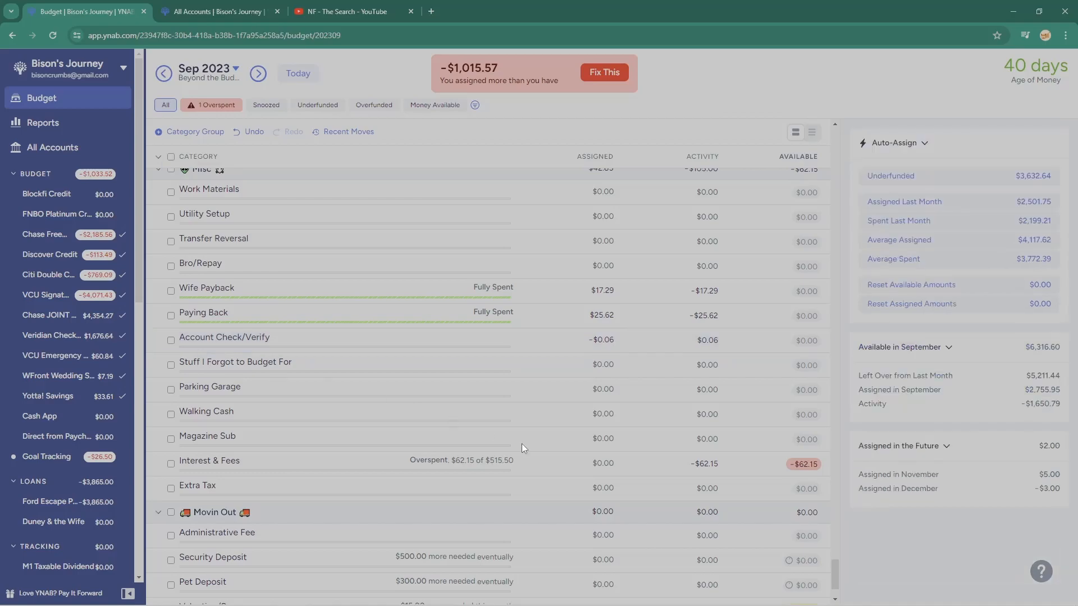
Assign $62.15 to the Interest & Fees category in the Misc group and deselect it.
click(497, 464)
scroll(505, 490, down, 2)
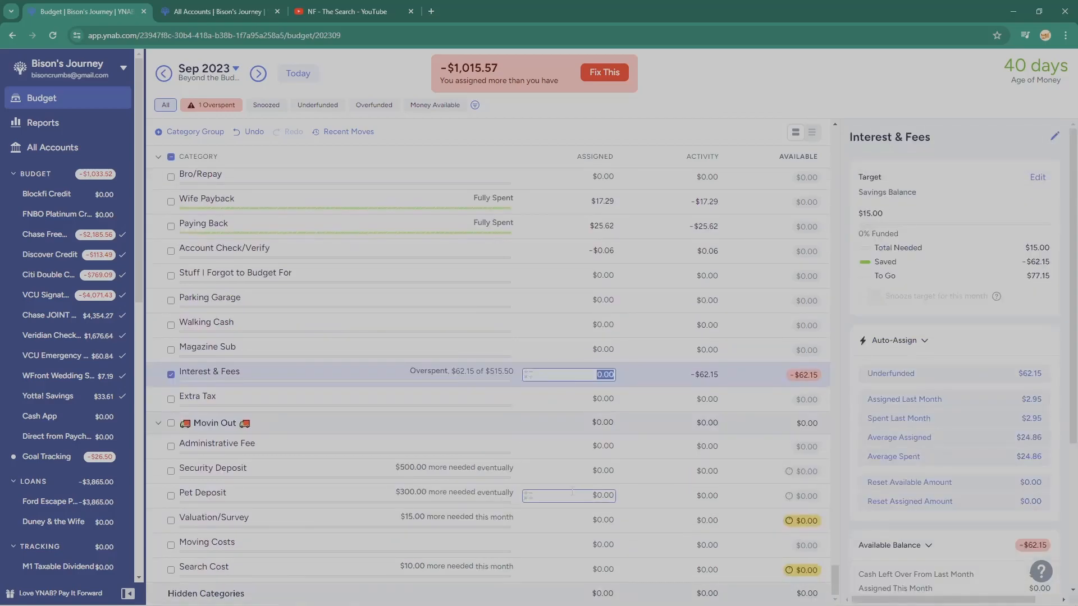
text(62.15)
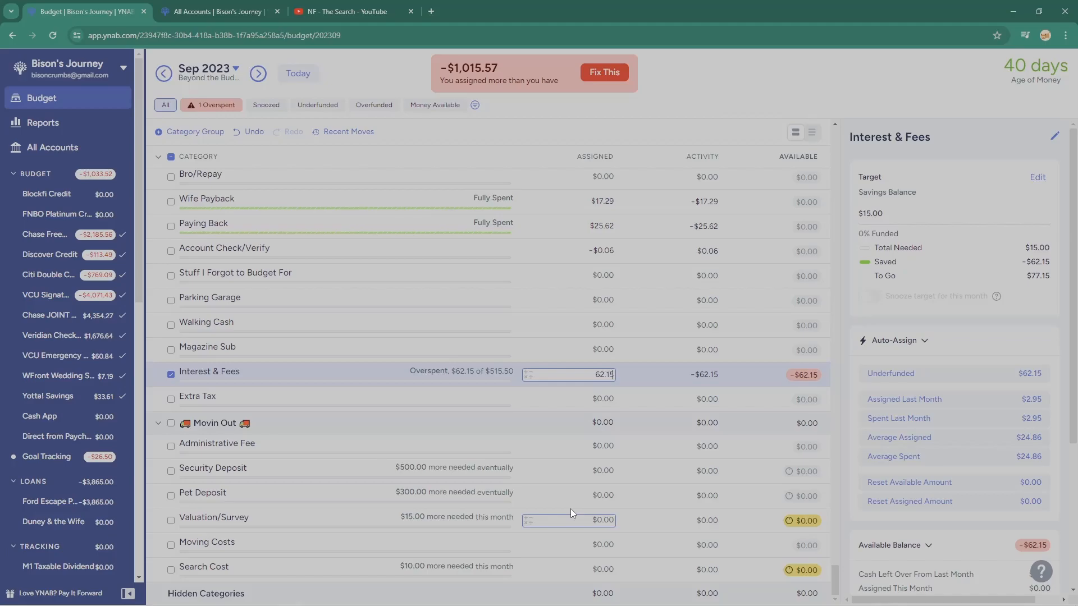
key(Return)
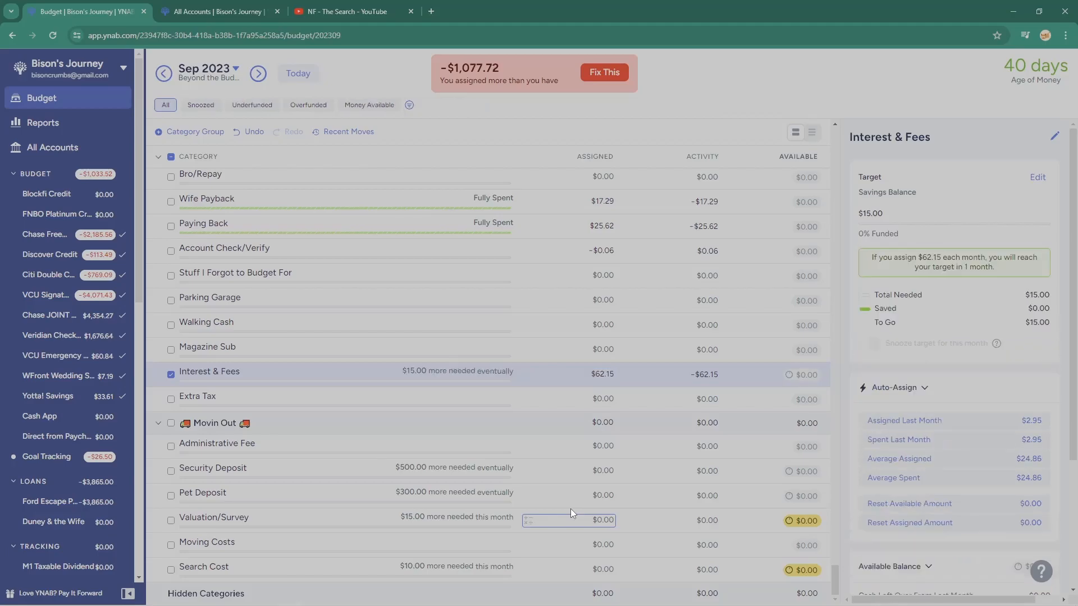
click(638, 375)
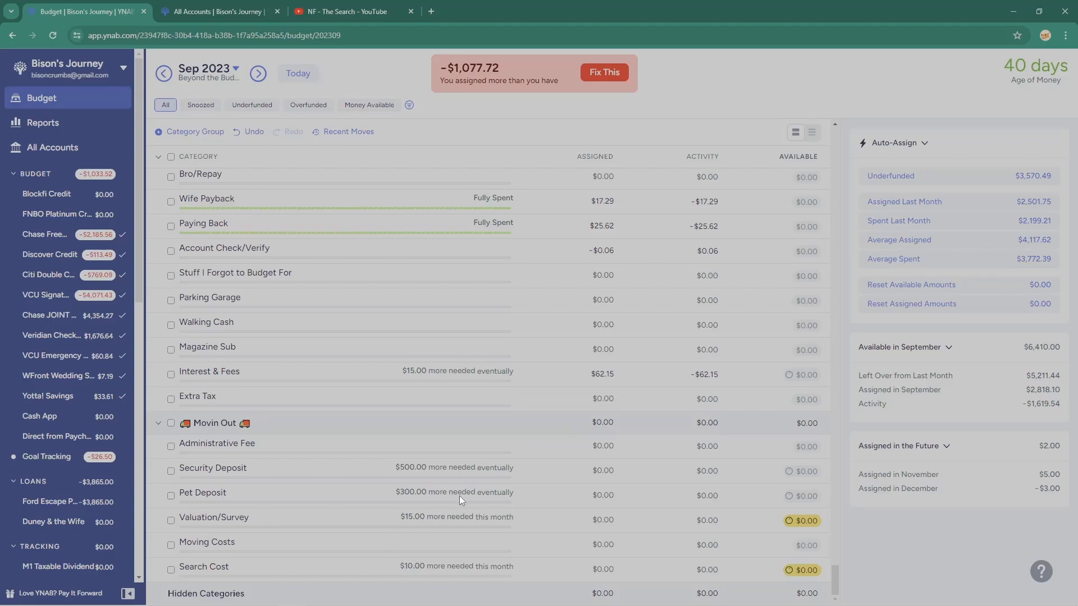
scroll(460, 505, up, 15)
scroll(462, 505, up, 20)
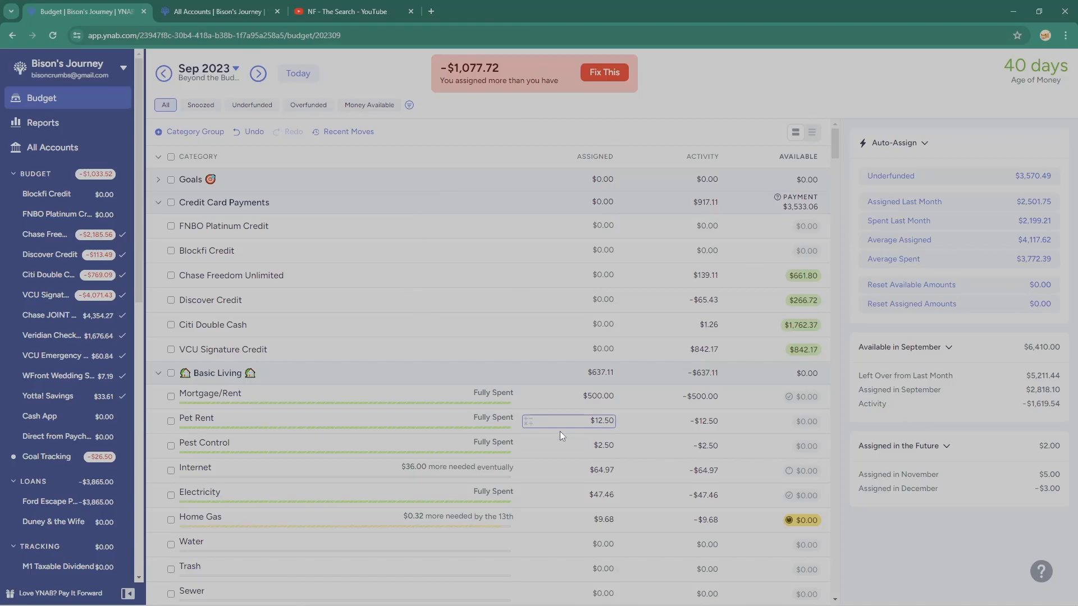
scroll(561, 436, down, 1)
scroll(561, 436, down, 2)
scroll(561, 443, up, 3)
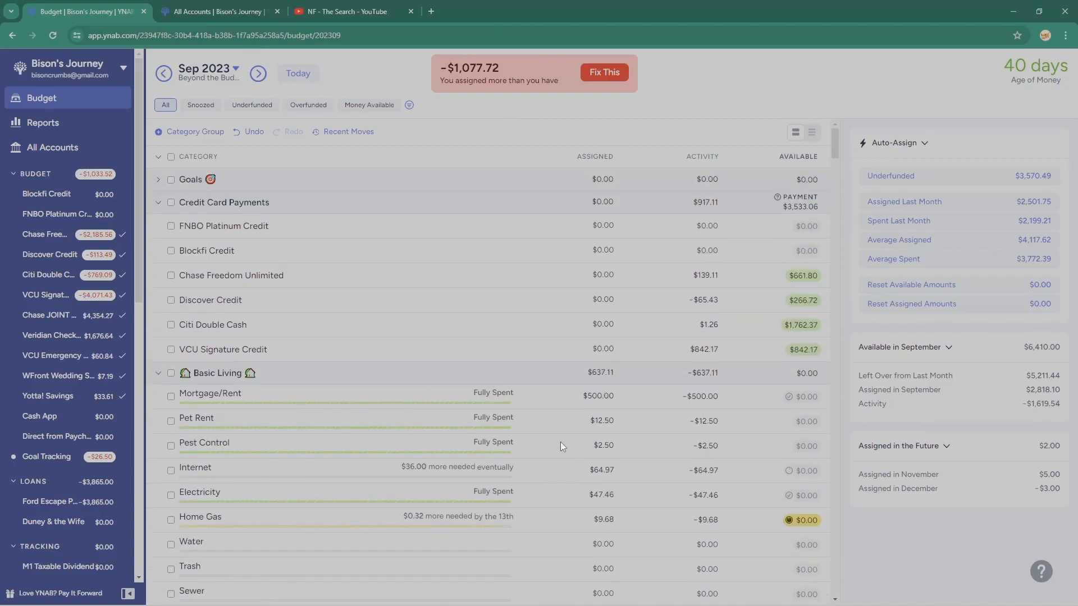